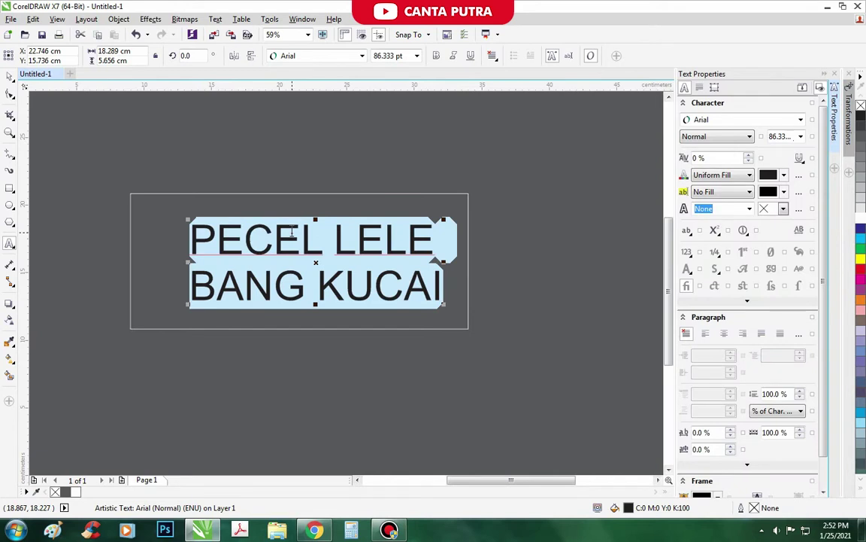
Step: Break the two-line PECEL LELE BANG KUCAI text apart into separate single-line text objects
click(826, 75)
click(553, 390)
scroll(396, 219, up, 1)
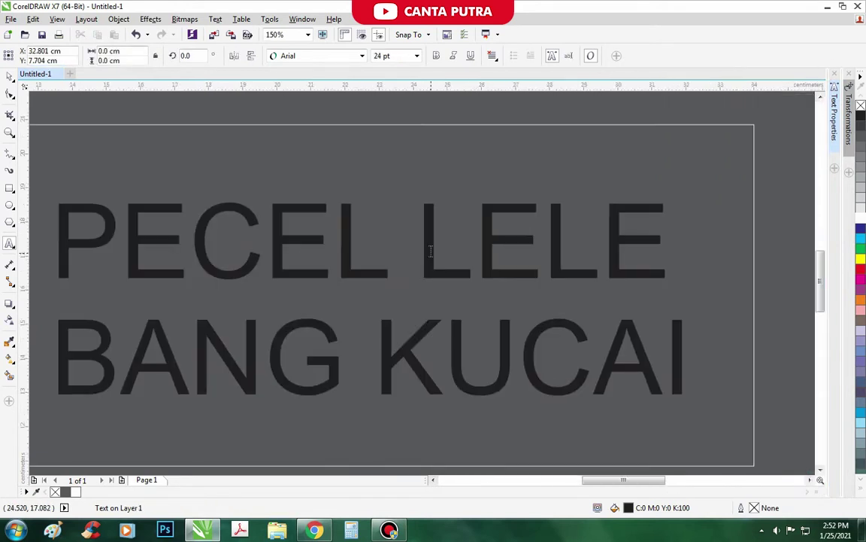
scroll(428, 249, down, 1)
click(399, 230)
key(ctrl+a)
key(ctrl+space)
key(ctrl+k)
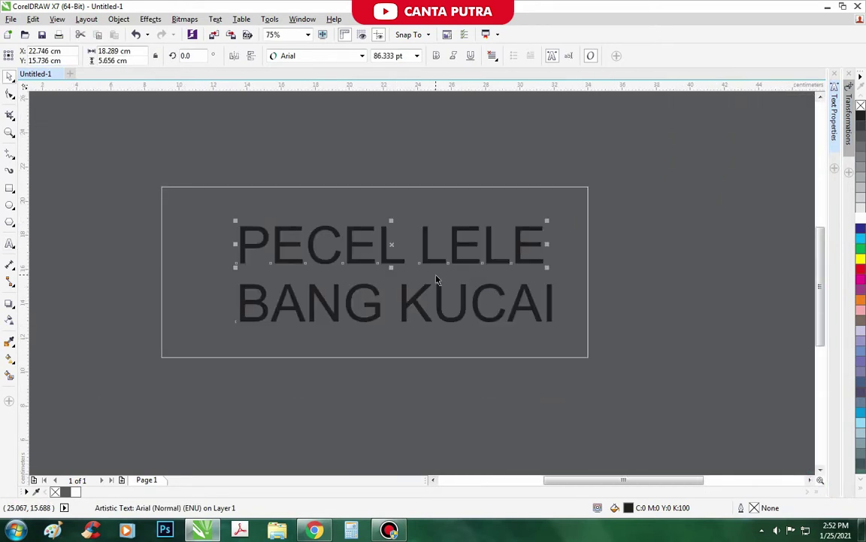
Step: Set the font of the PECEL LELE line to Cooper
click(305, 61)
text(Cooper)
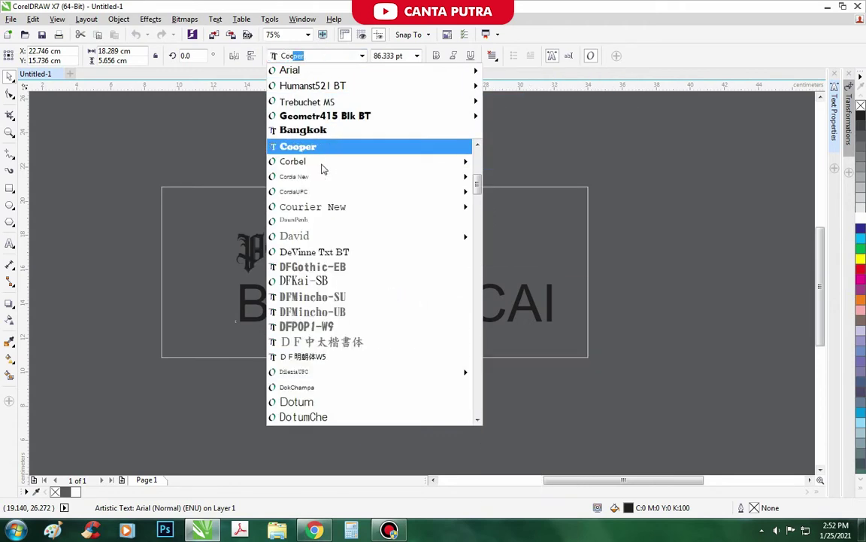
key(Return)
scroll(434, 305, down, 1)
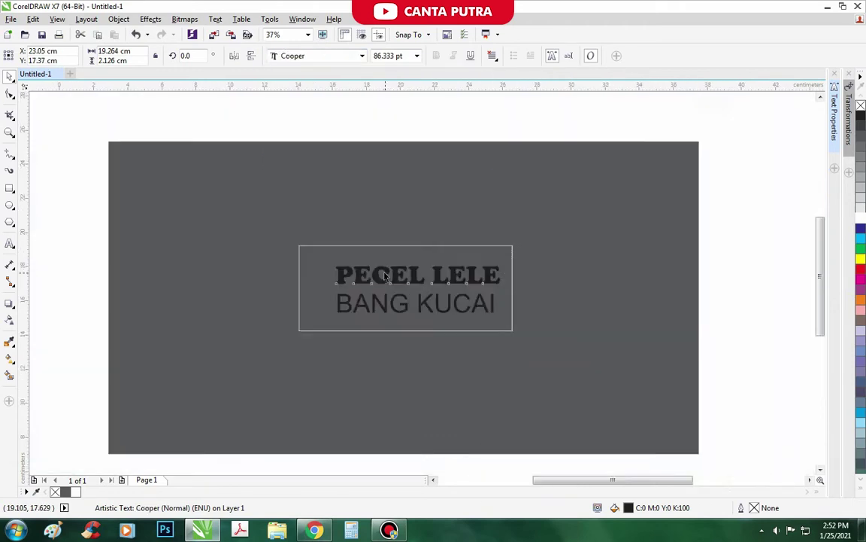
Step: Align the PECEL LELE text to the horizontal centre of the rectangle
scroll(383, 271, up, 1)
shift+click(396, 246)
click(433, 174)
click(498, 293)
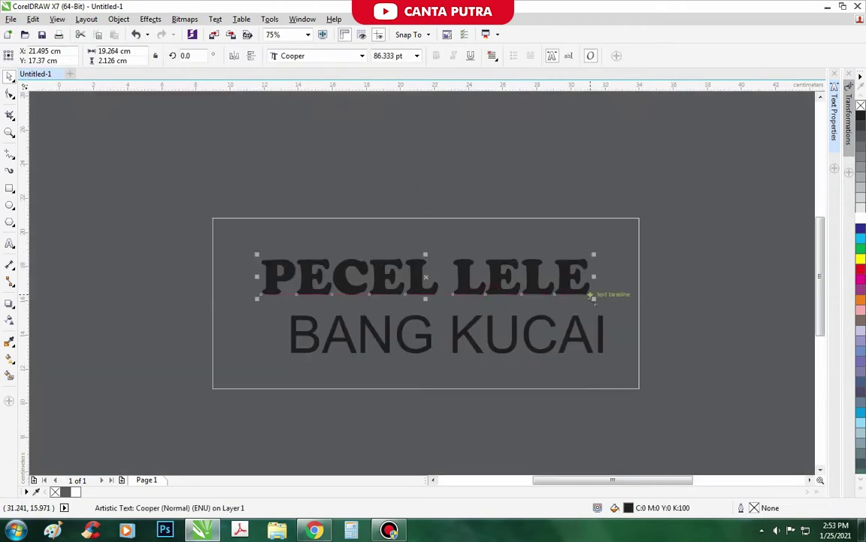
Step: Scale PECEL LELE to about 16.3 cm wide and place it centred near the rectangle's upper edge
drag(594, 297, 496, 287)
drag(437, 275, 466, 253)
shift+click(452, 218)
key(c)
click(444, 201)
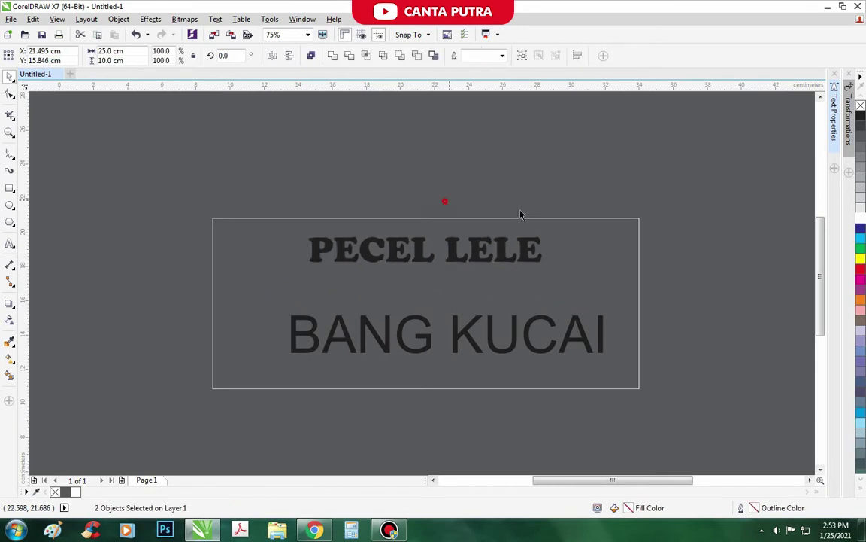
drag(572, 182, 302, 310)
drag(546, 268, 569, 268)
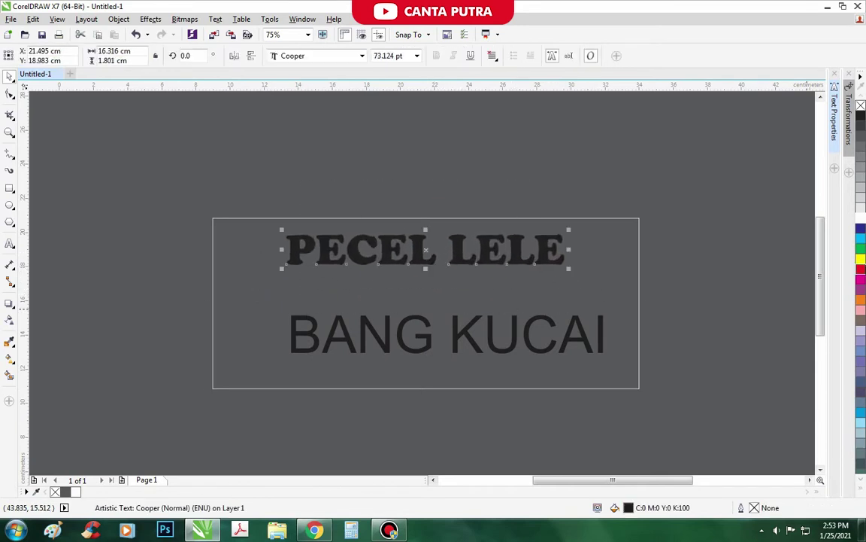
Step: Fill the PECEL LELE text with a vertical fountain fill running from yellow at its top to red at its bottom
click(861, 261)
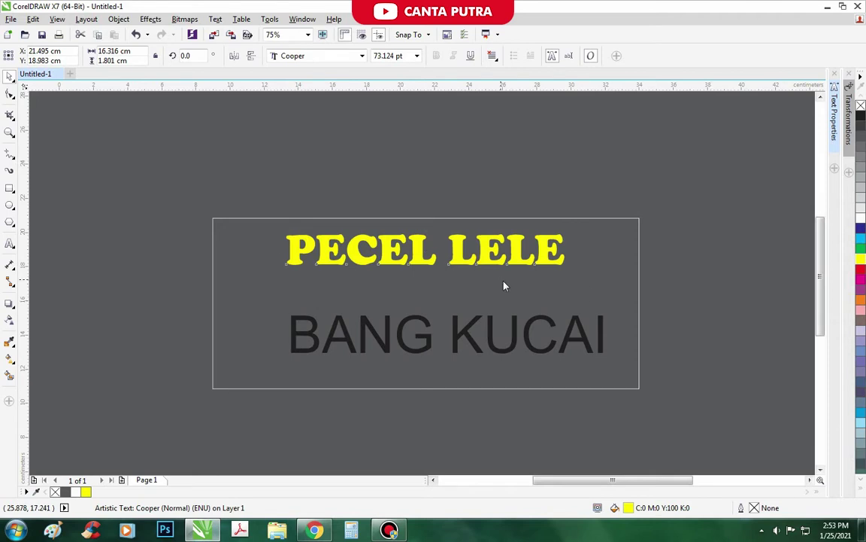
key(F11)
drag(444, 279, 443, 277)
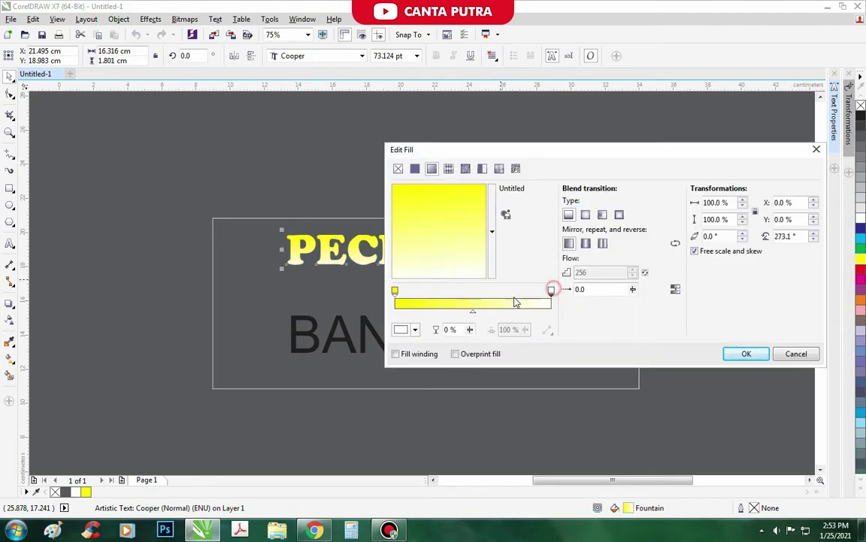
click(398, 333)
click(468, 410)
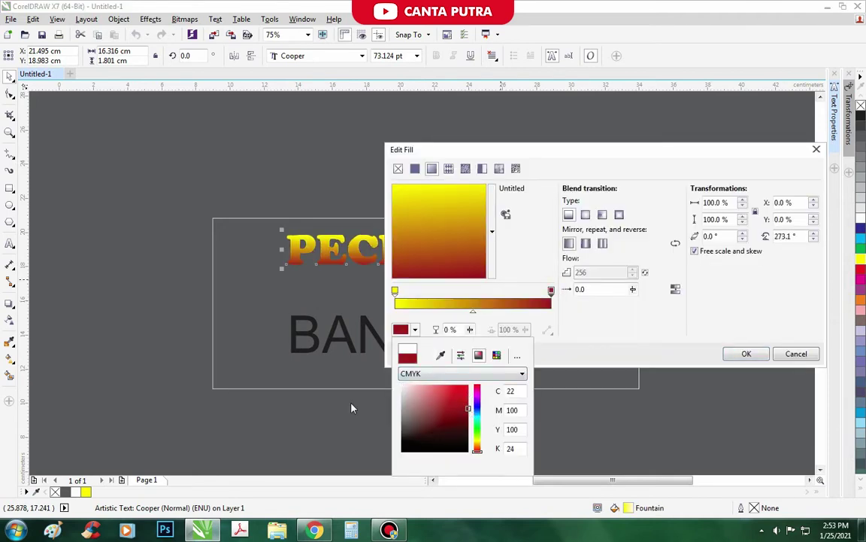
click(477, 389)
drag(466, 412, 491, 377)
click(343, 416)
key(Return)
scroll(519, 248, down, 1)
scroll(525, 253, up, 1)
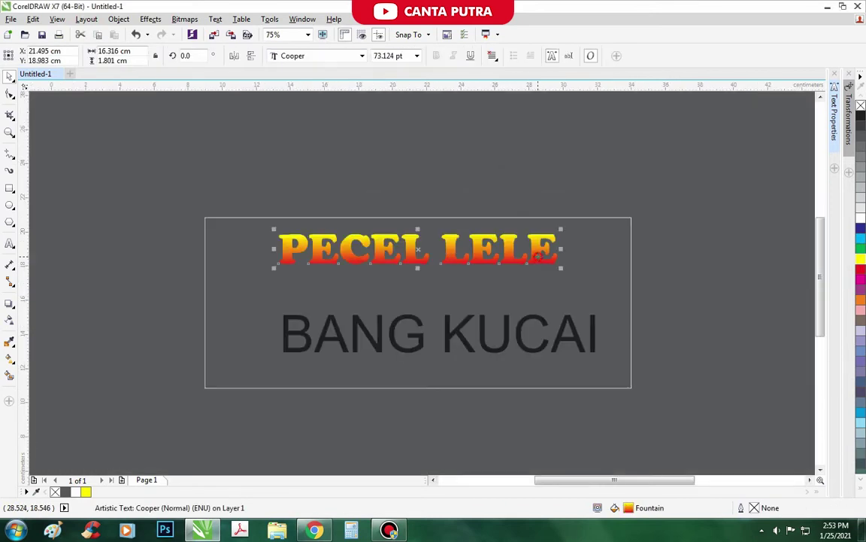
Step: Fill the rectangle behind the text with white
click(625, 278)
click(861, 217)
click(670, 185)
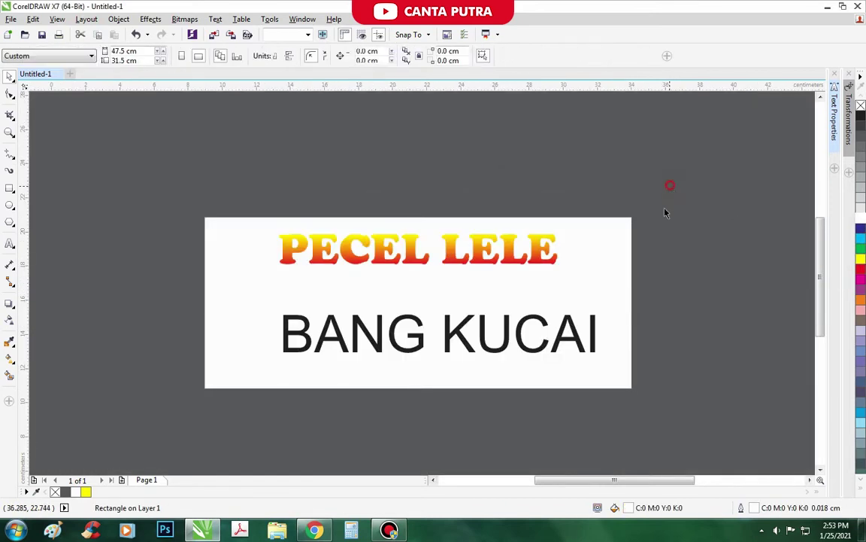
drag(623, 240, 631, 268)
key(ctrl+z)
Step: Give the white rectangle a green outline 3 cm wide
right_click(861, 239)
key(F12)
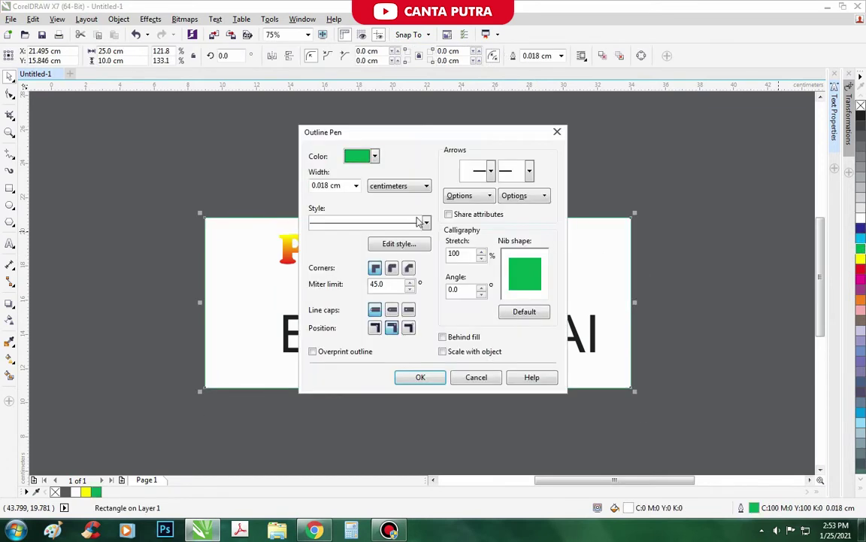
text(3)
key(Return)
Step: Set the rectangle's outline width to 1 cm, with rounded corners and the outline placed behind the fill
key(F12)
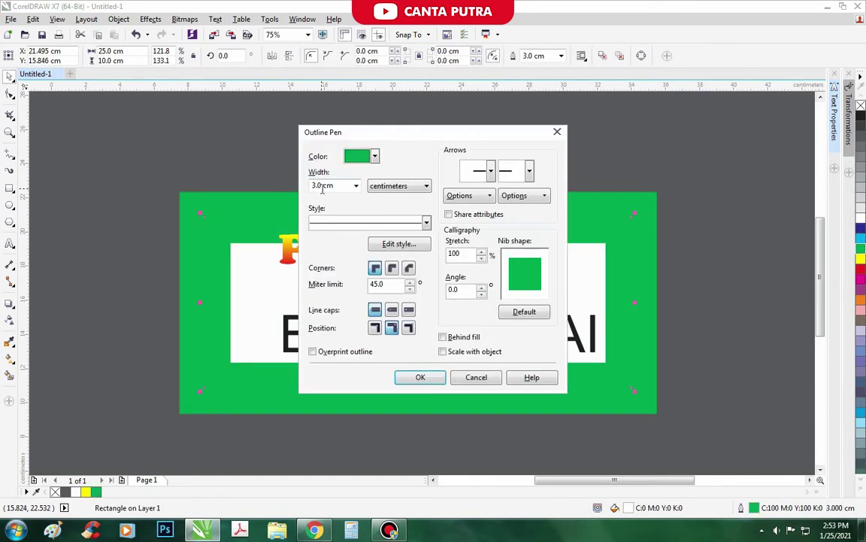
double_click(322, 188)
text(1)
key(Return)
key(F12)
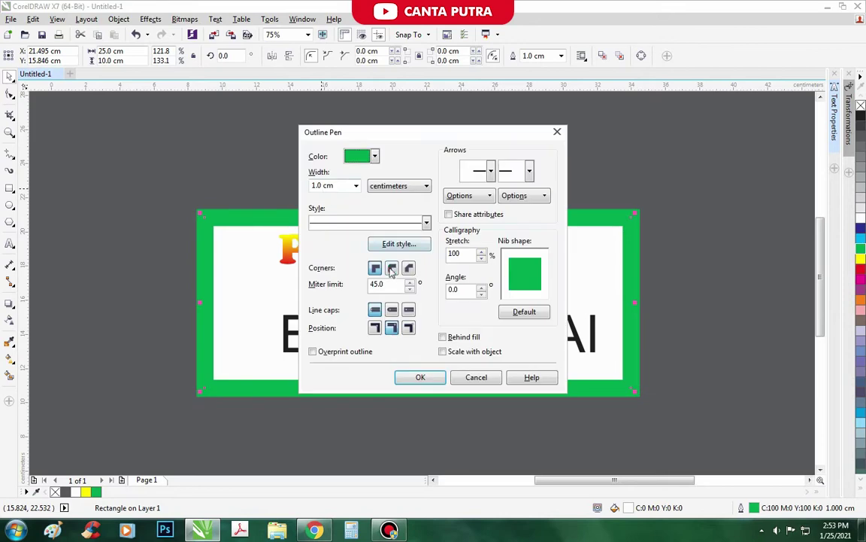
click(423, 377)
Step: Return the rectangle's outline to square mitred corners and set its width to 0.6 cm
click(607, 236)
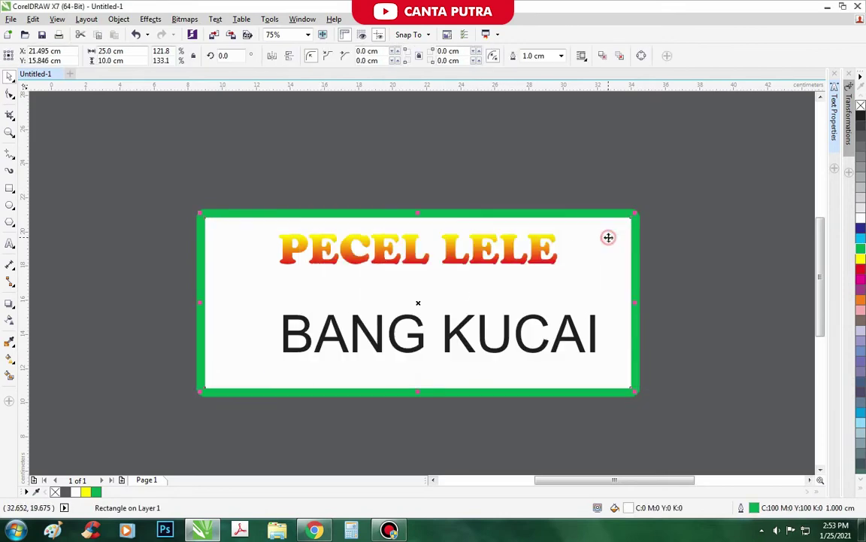
key(F12)
click(422, 377)
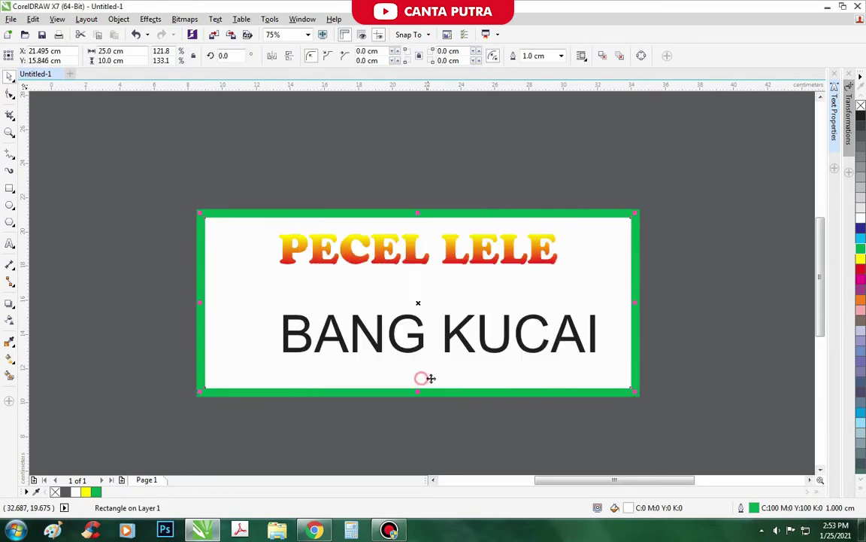
key(F12)
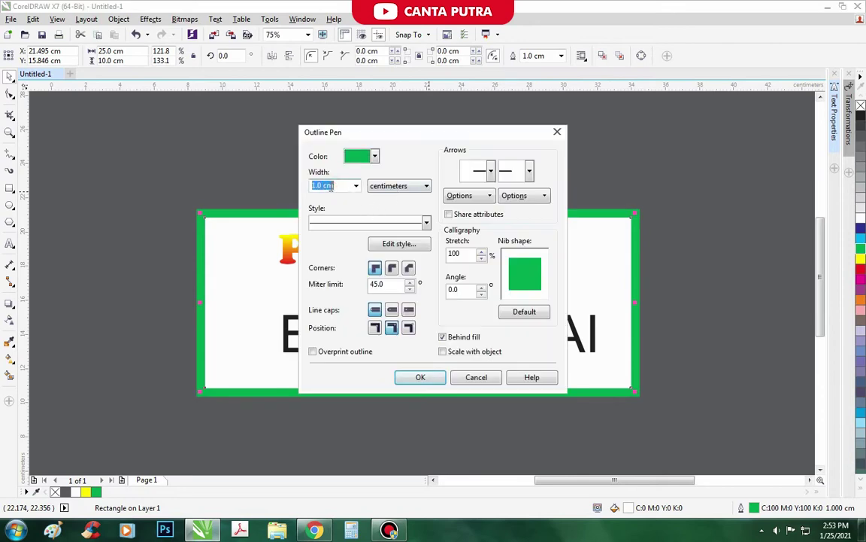
text(6)
key(Return)
click(331, 190)
scroll(418, 238, down, 1)
scroll(425, 239, up, 1)
Step: Give the PECEL LELE text a black outline 0.4 cm wide
click(435, 248)
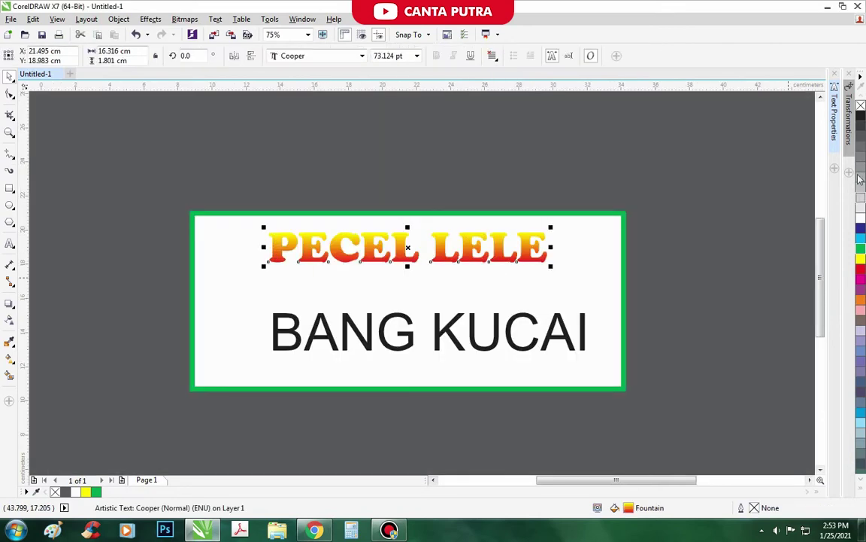
key(F12)
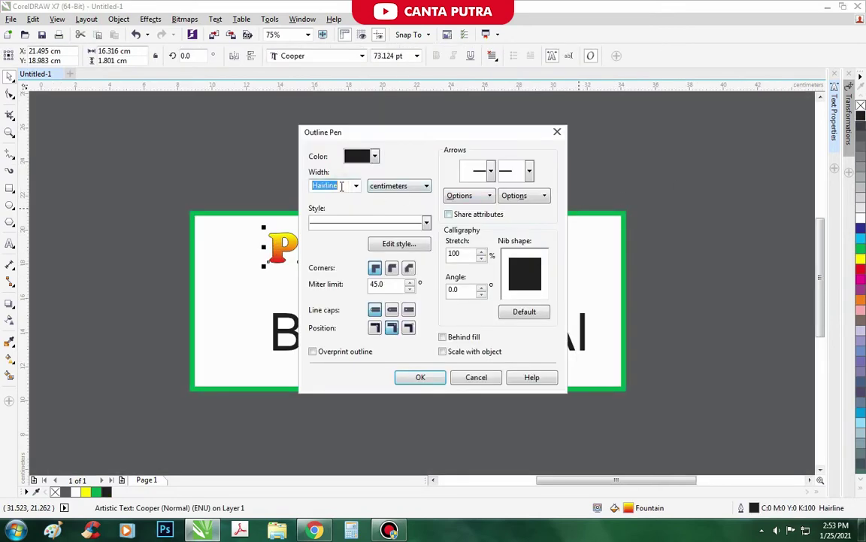
text(0.2)
key(Return)
key(F12)
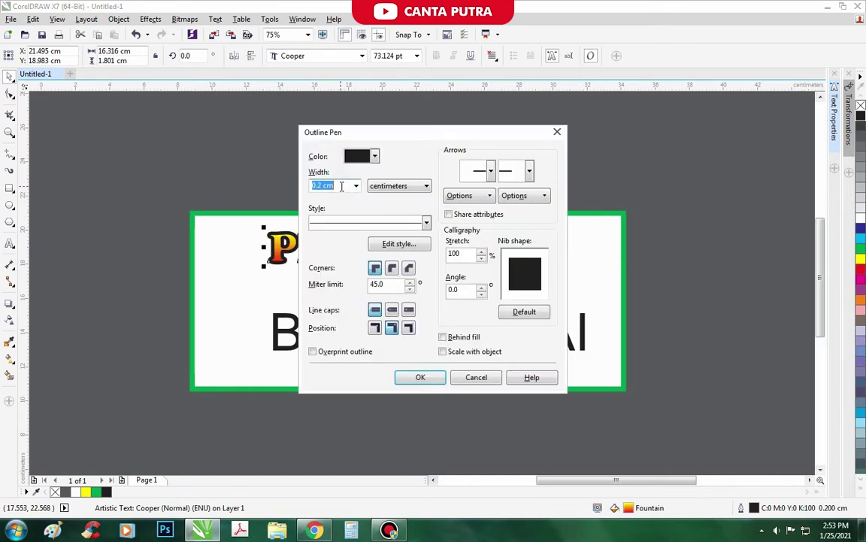
text(0.4)
key(Return)
Step: Round the corners of the PECEL LELE outline and place it behind the fill
key(F12)
click(392, 268)
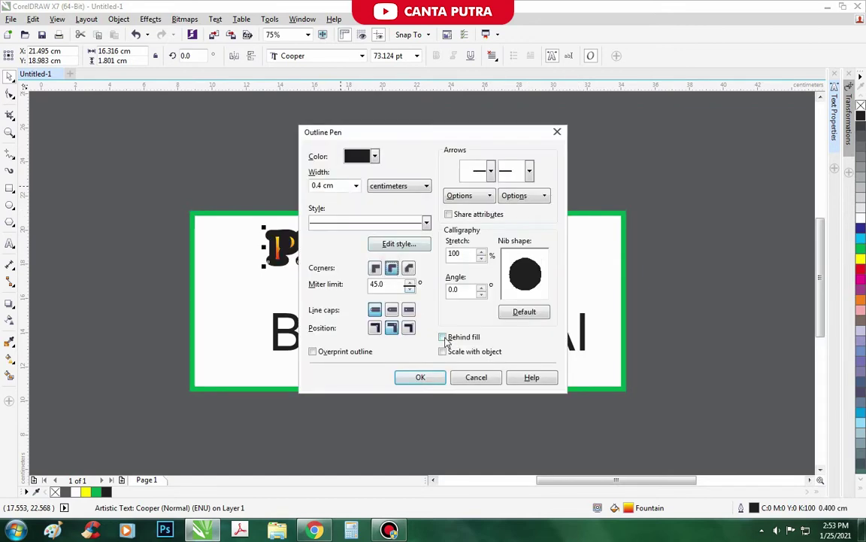
click(444, 337)
click(435, 378)
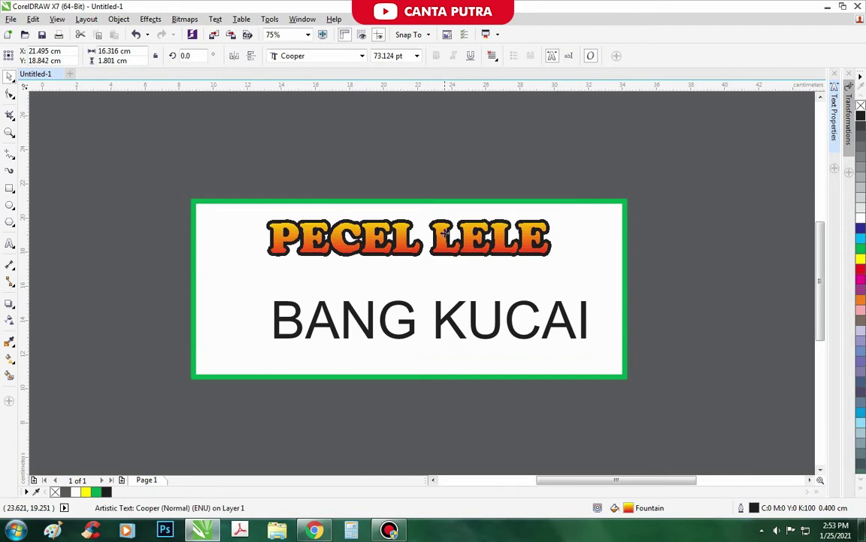
Step: Set the font of the BANG KUCAI line to Geometr415 Blk BT
click(526, 320)
click(362, 55)
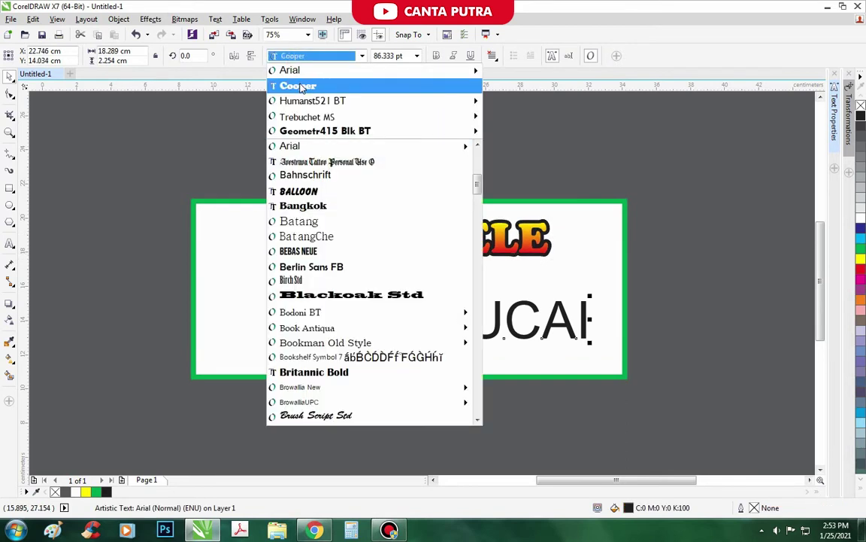
click(312, 131)
Step: Change the case of the BANG KUCAI text to title case
click(334, 318)
key(ctrl+a)
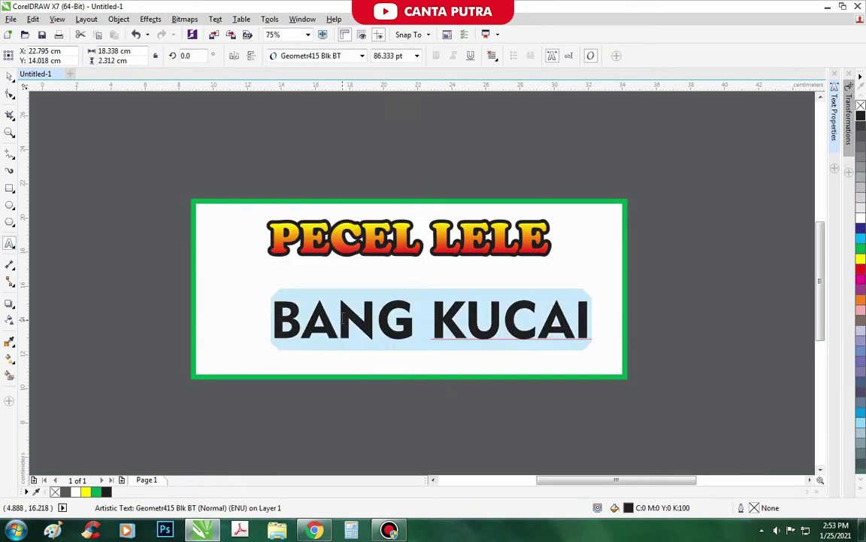
key(shift+F3)
key(t)
key(Return)
click(7, 76)
Step: Shrink the Bang Kucai text and place it directly beneath PECEL LELE, aligned to its horizontal centre
shift+click(413, 237)
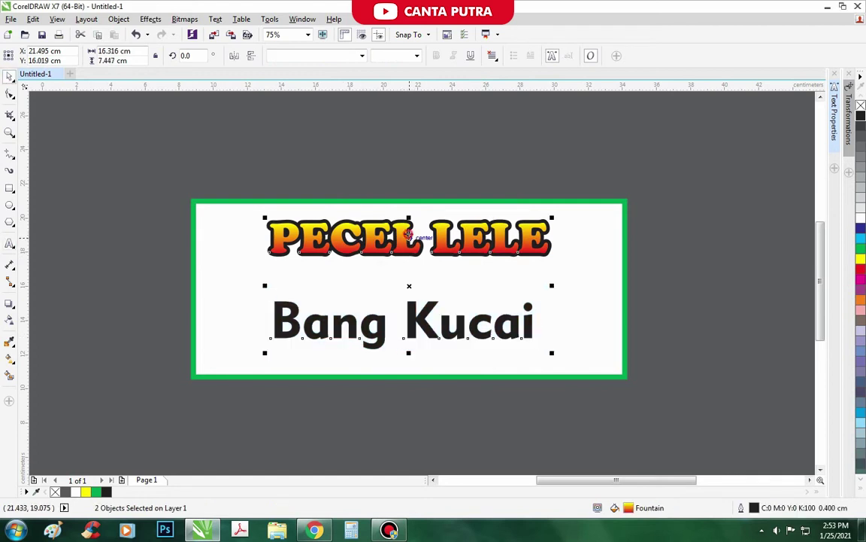
key(c)
click(448, 145)
click(539, 338)
click(536, 331)
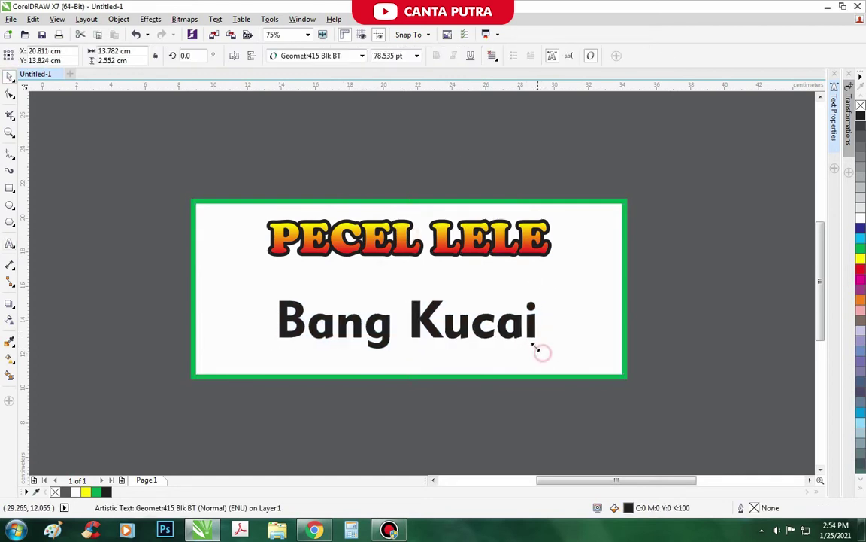
drag(542, 353, 462, 339)
drag(372, 317, 416, 281)
shift+click(439, 242)
key(c)
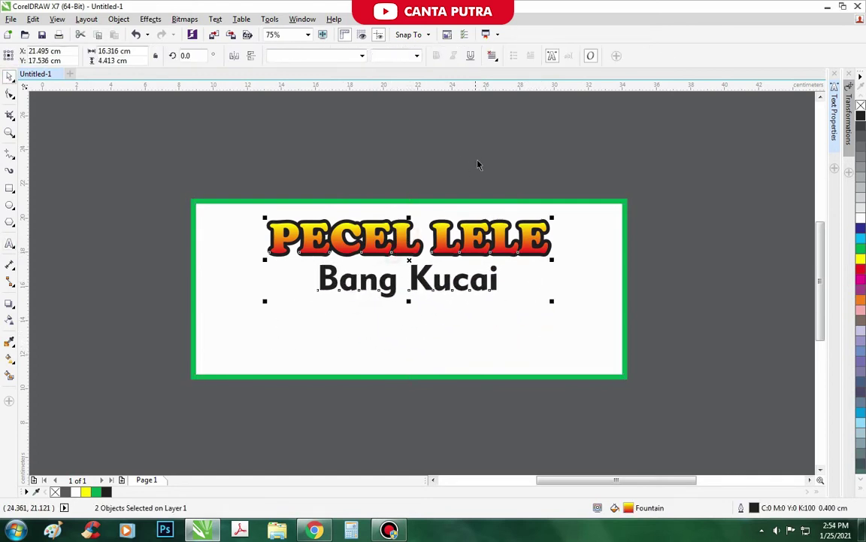
click(478, 161)
Step: Place a smaller copy of the Bang Kucai text, about 7.5 cm wide, below the rectangle
click(553, 237)
click(543, 237)
scroll(519, 198, down, 1)
click(513, 175)
scroll(474, 256, up, 2)
drag(410, 238, 392, 368)
Step: Replace the copied text with separate lines reading nasi uduk, ayam goreng, ayam bakar, bebek goreng and ati ampela
click(10, 243)
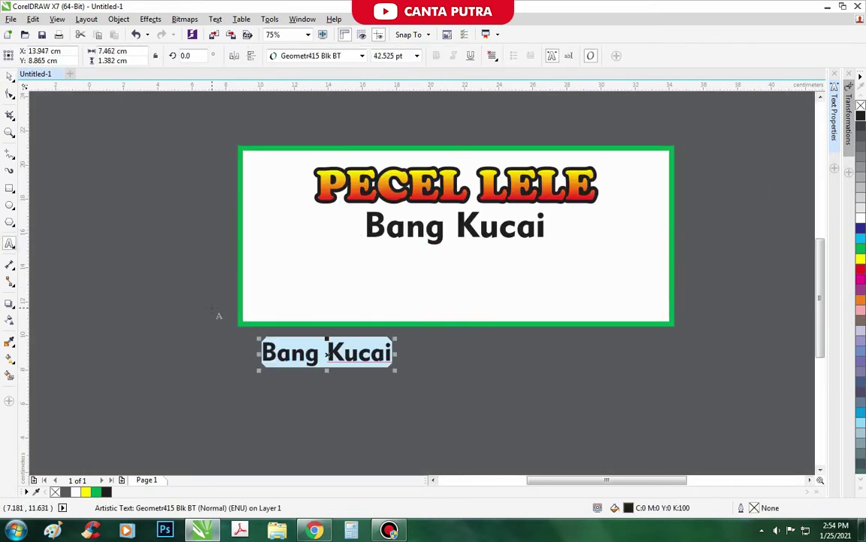
text(nasi uduk)
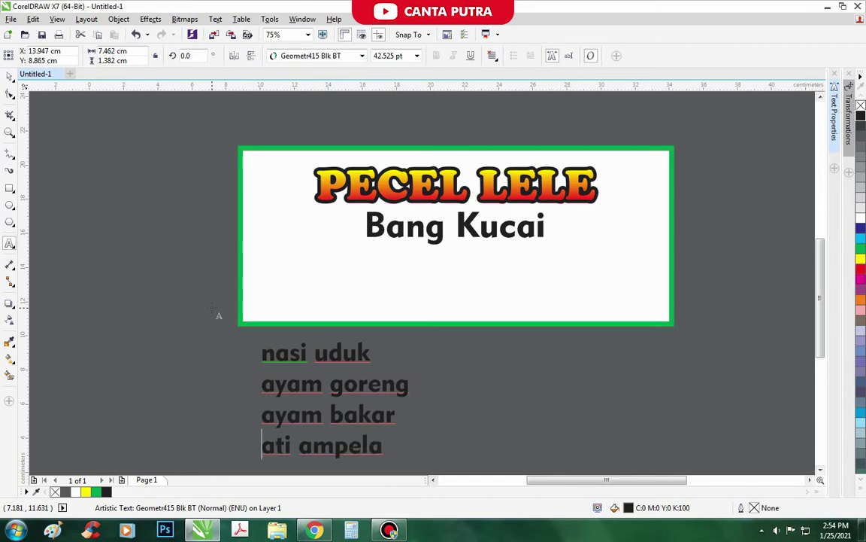
text(bebe)
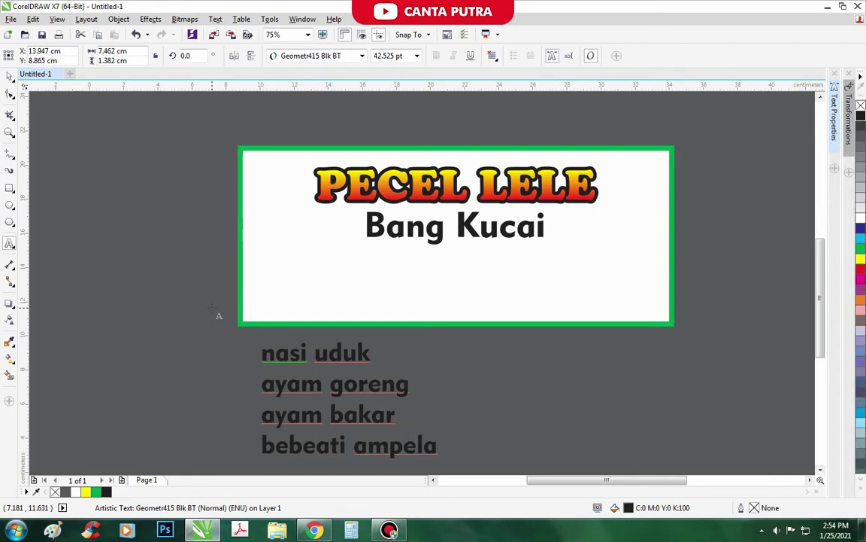
text(k )
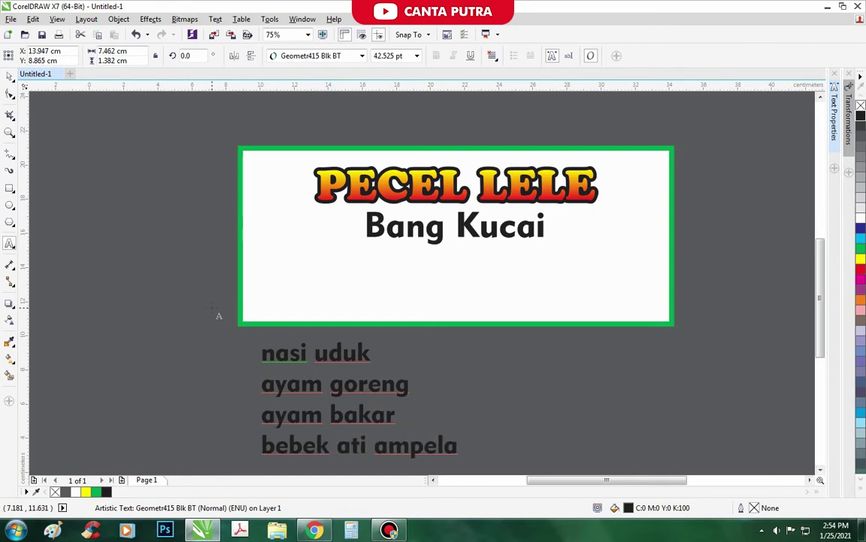
text(goreng)
key(Return)
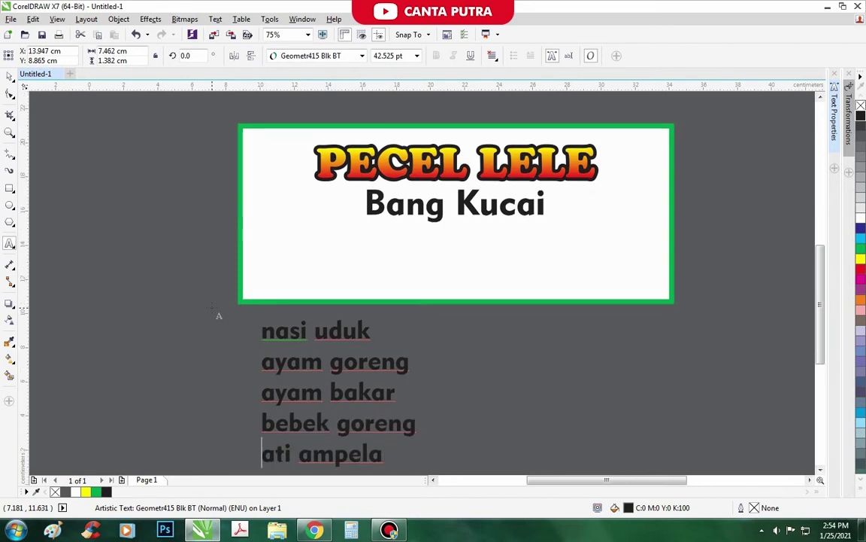
Step: Insert the lines bebek bakar and lele goreng above ati ampela in the menu text
text(bebe)
key(BackSpace)
key(BackSpace)
key(BackSpace)
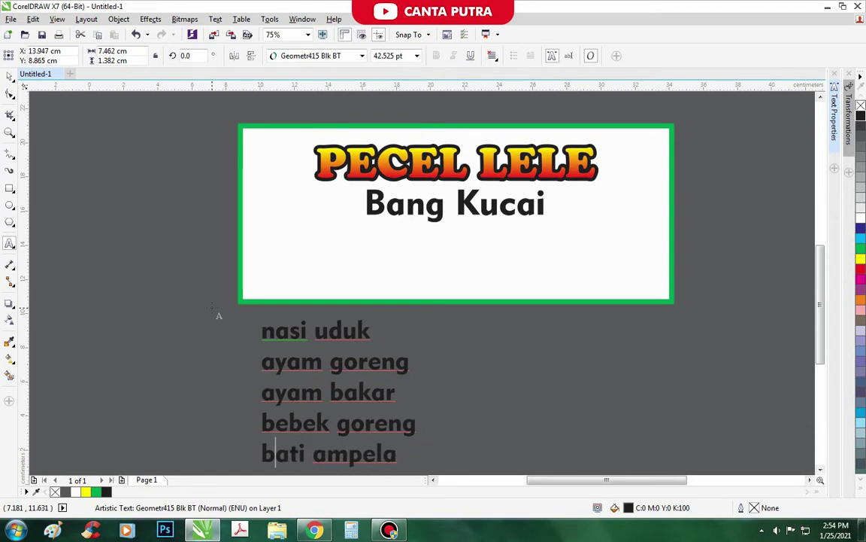
text(be)
key(BackSpace)
key(BackSpace)
text(ebek bakara)
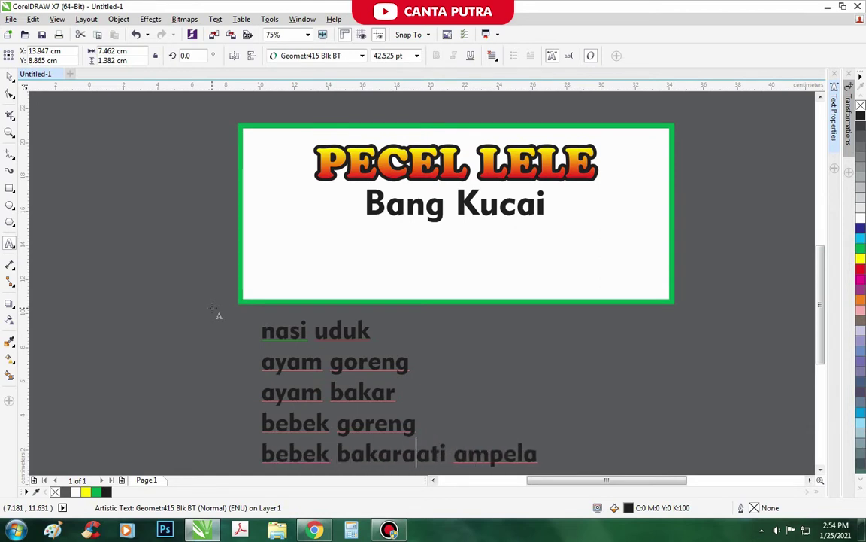
key(BackSpace)
key(Return)
text(lele)
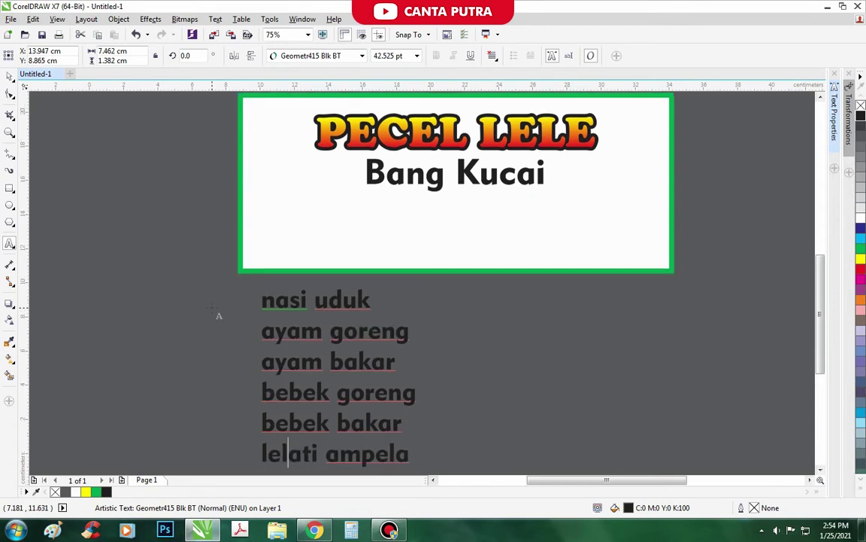
text( goreng)
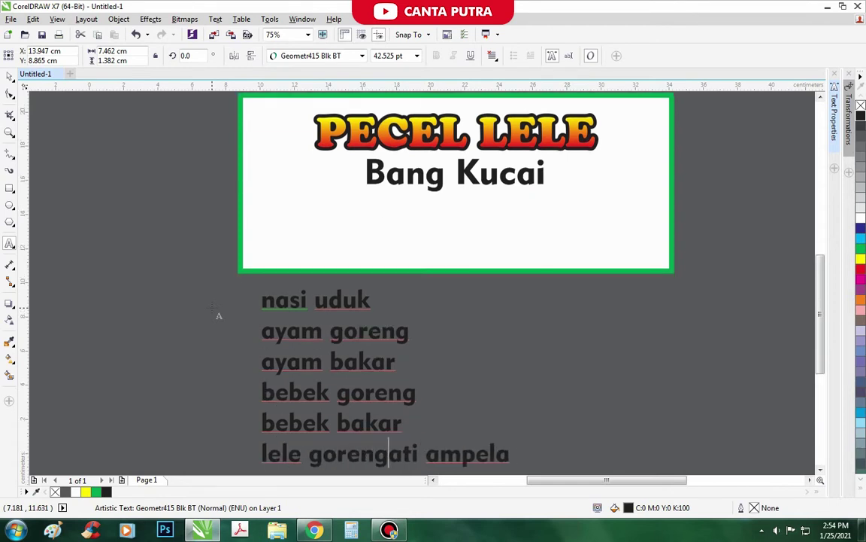
key(Return)
Step: Change the case of the whole menu text to title case
scroll(218, 316, down, 2)
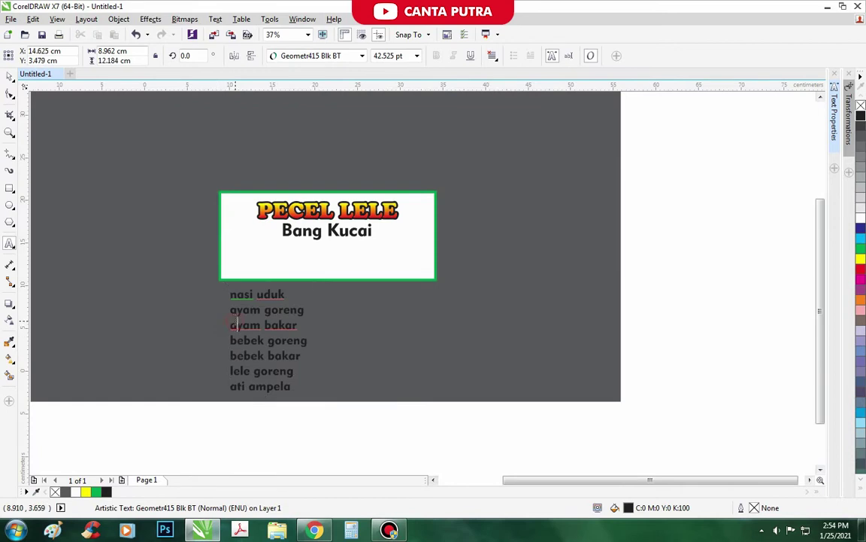
key(ctrl+a)
key(shift+F3)
key(t)
key(Return)
click(8, 75)
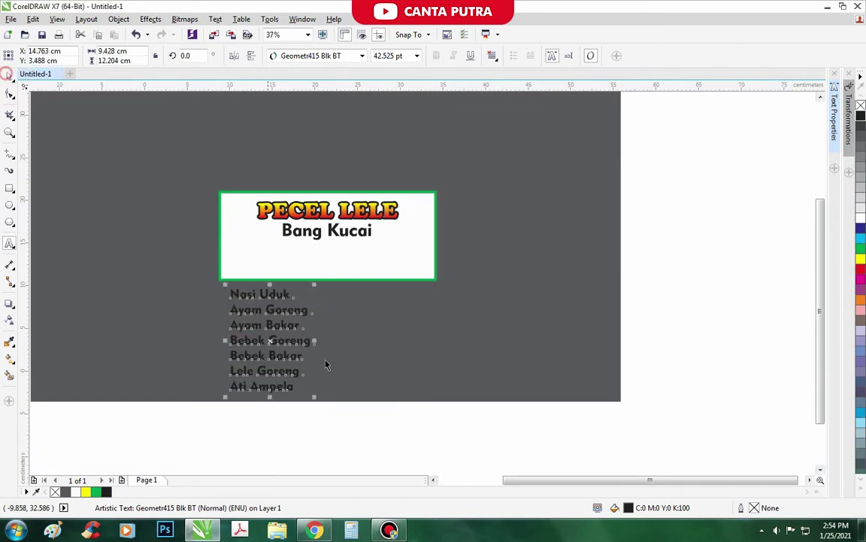
Step: Shrink the menu text to about 6.4 cm wide and place it beneath Bang Kucai, starting inside the white rectangle
drag(315, 397, 287, 361)
scroll(286, 239, up, 1)
drag(232, 349, 281, 271)
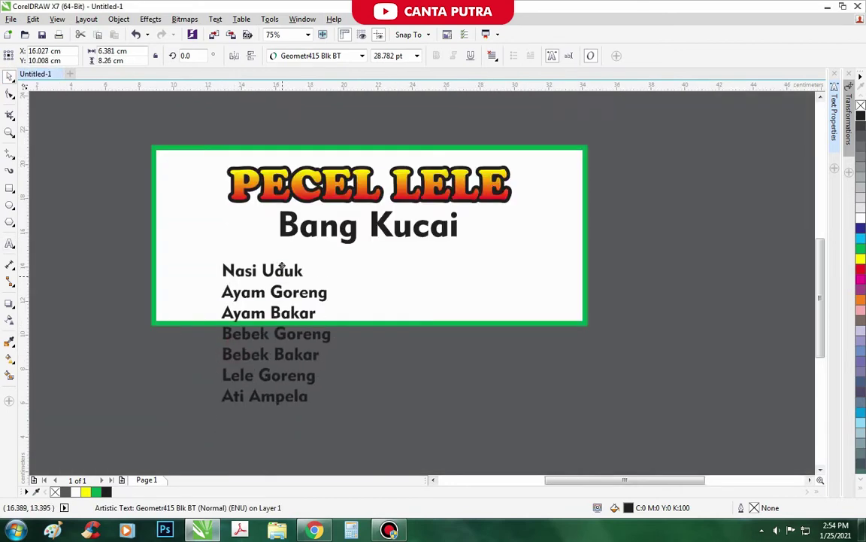
Step: Fine-tune the heading spacing and shrink Bang Kucai to about 8.9 cm wide, centred horizontally beneath PECEL LELE
scroll(294, 292, down, 1)
click(374, 360)
scroll(381, 203, up, 2)
drag(423, 197, 251, 256)
scroll(325, 241, up, 1)
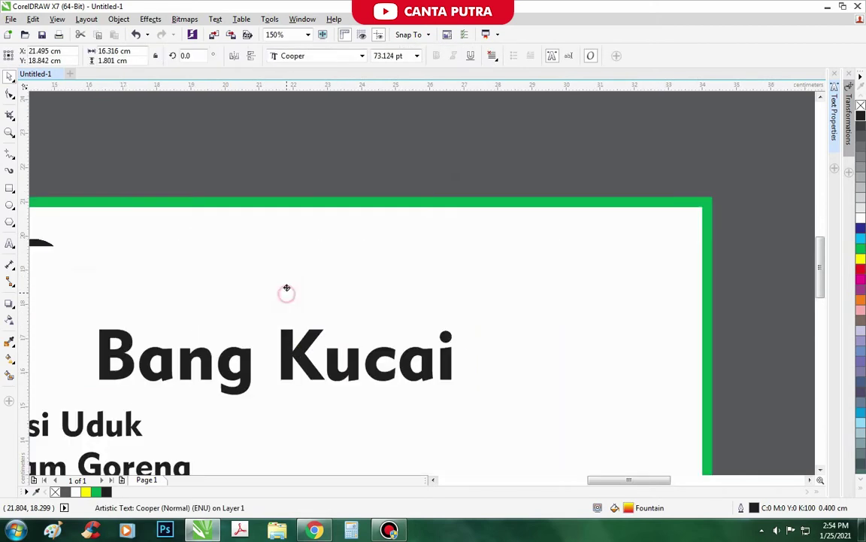
scroll(335, 251, down, 1)
click(317, 310)
drag(400, 329, 391, 322)
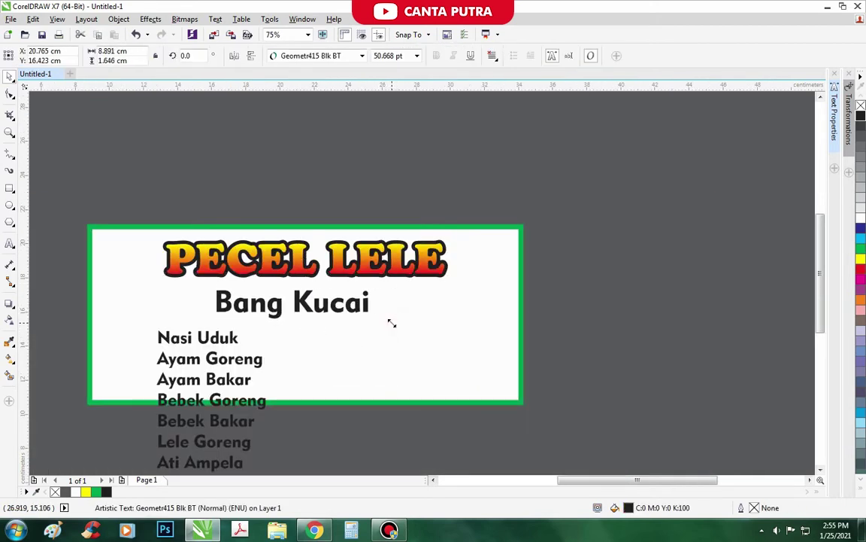
shift+click(331, 261)
key(c)
drag(444, 412, 217, 277)
click(330, 56)
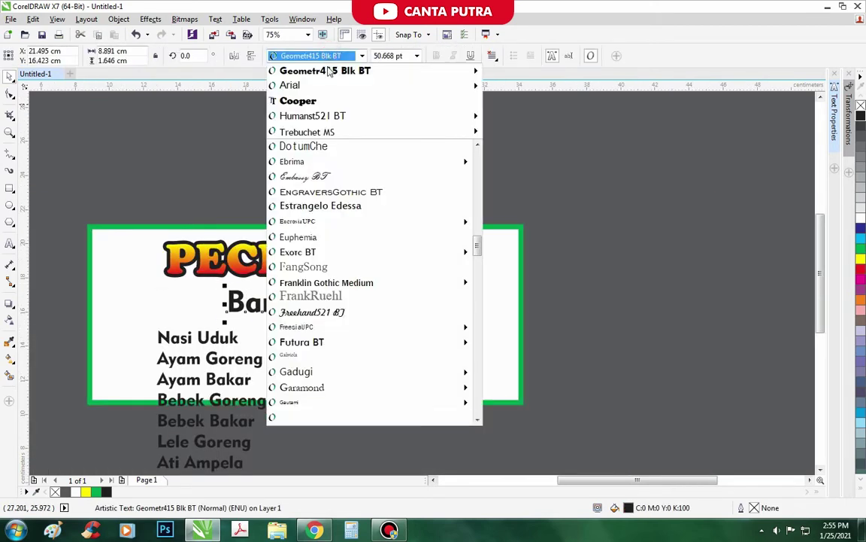
scroll(339, 293, up, 2)
scroll(369, 331, down, 3)
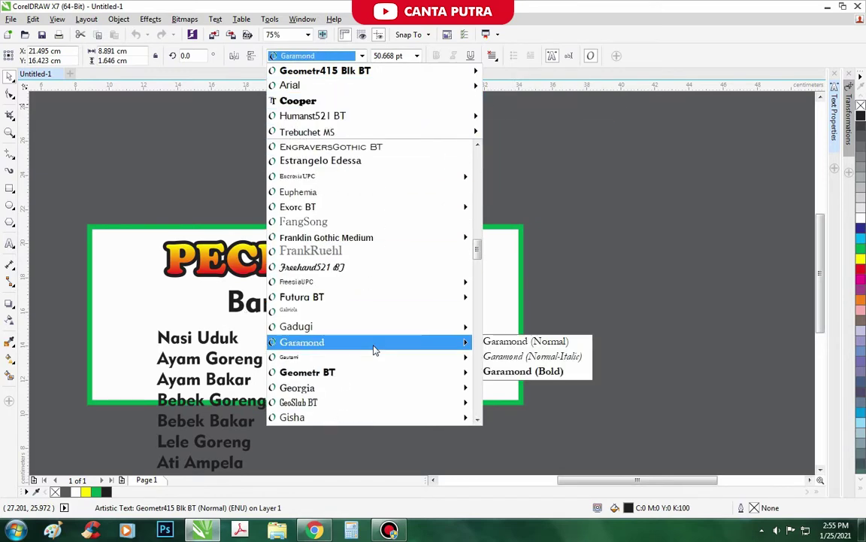
click(369, 370)
Step: Fill the Bang Kucai text with red and give it a 0.3 cm white outline with rounded corners behind the fill
click(860, 269)
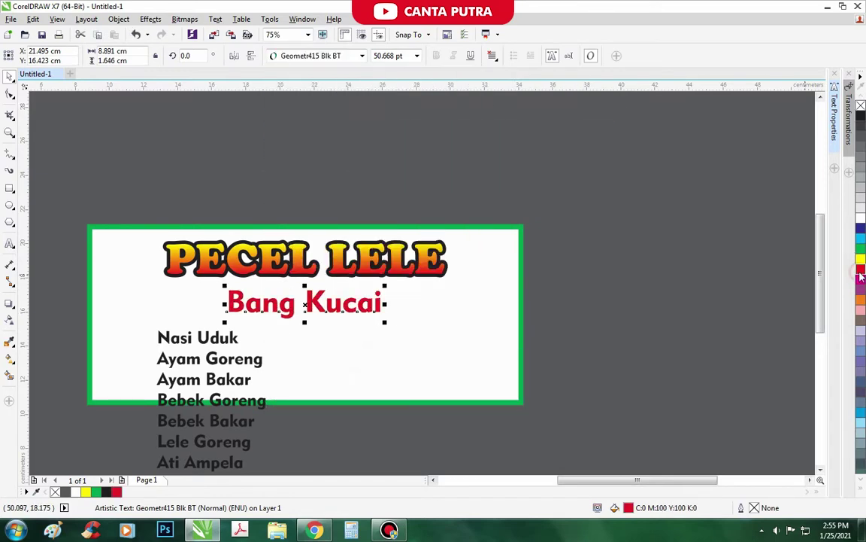
scroll(316, 301, up, 2)
key(F12)
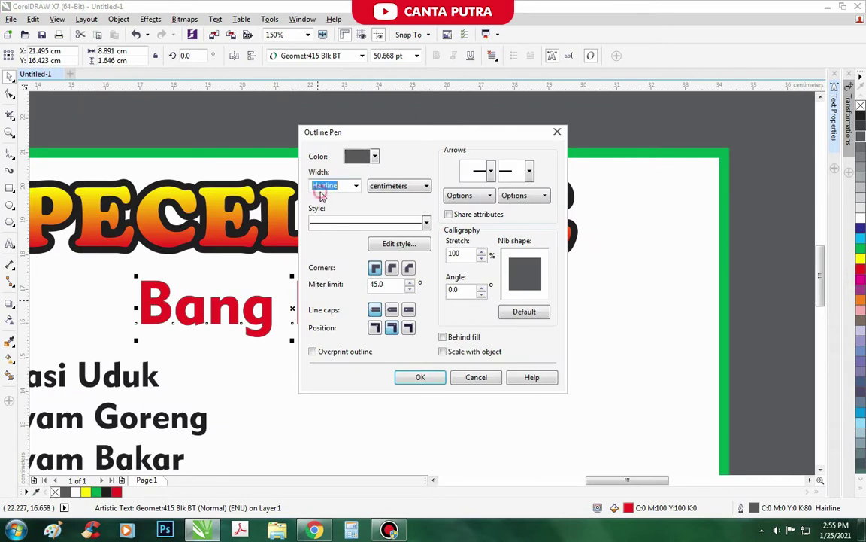
text(1)
key(Return)
text(0.)
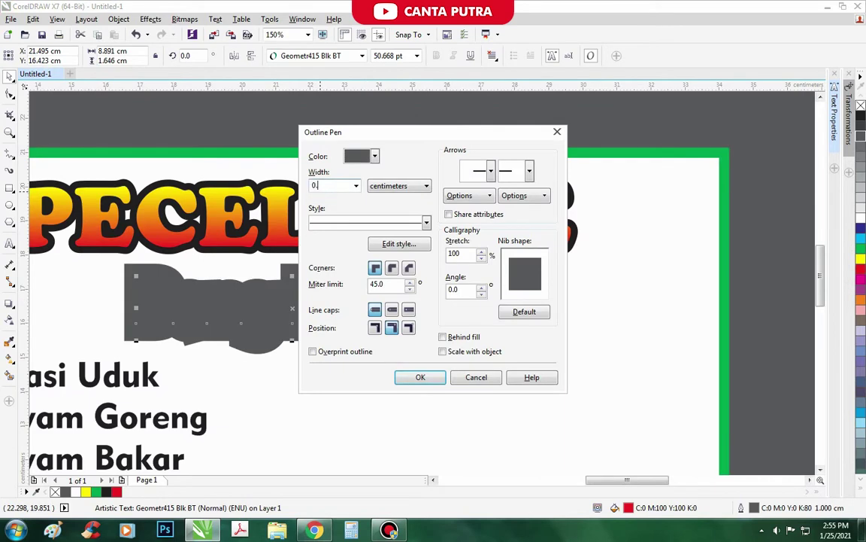
text(3)
key(Return)
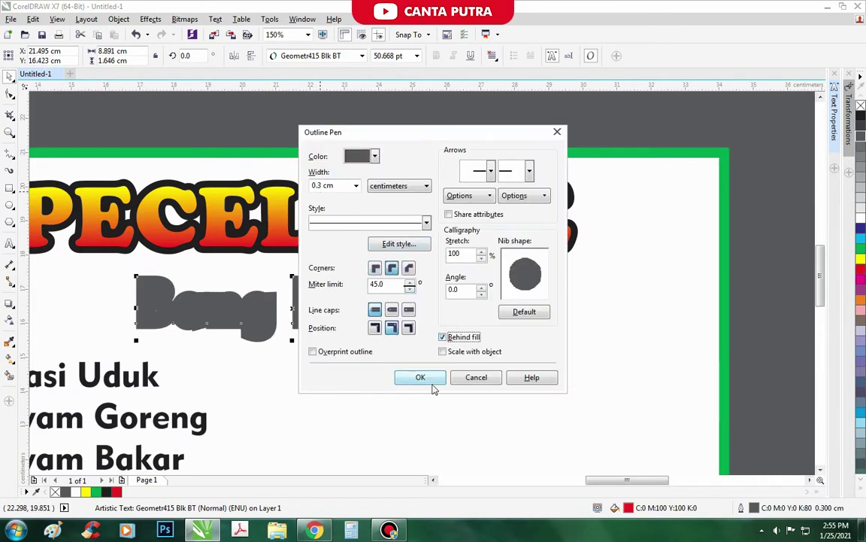
click(422, 378)
right_click(863, 219)
scroll(559, 207, down, 1)
scroll(496, 260, up, 2)
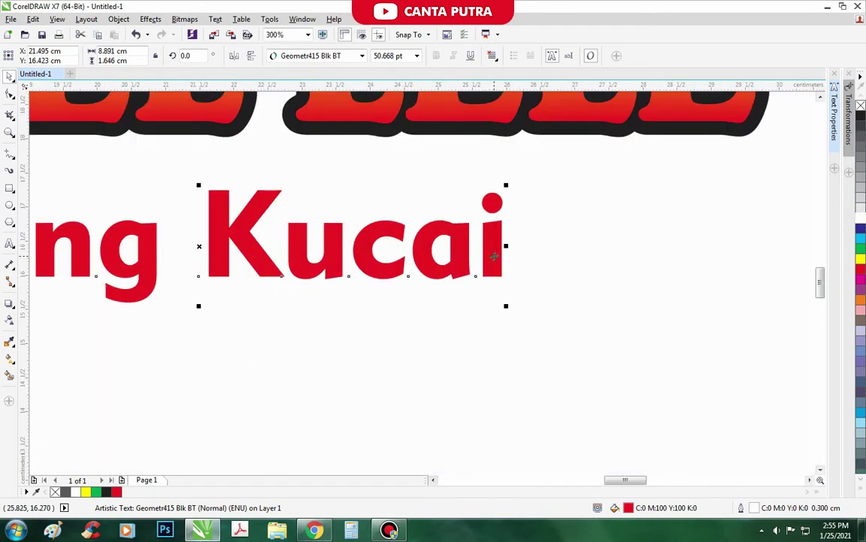
Step: Create a black-filled, black-outlined copy of Bang Kucai as a shadow behind the red text, offset slightly down and to the left
drag(494, 253, 484, 262)
right_click(483, 261)
click(862, 116)
right_click(862, 116)
scroll(524, 181, up, 2)
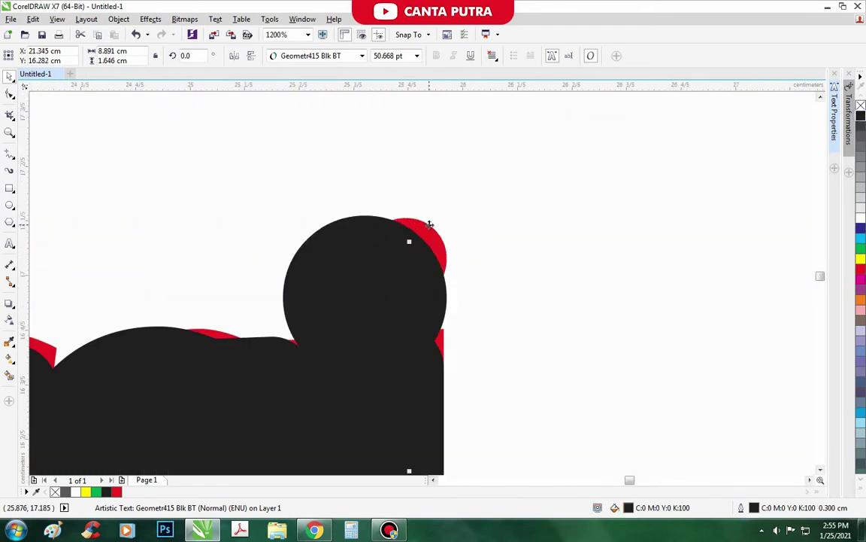
drag(430, 229, 451, 249)
key(ctrl+z)
key(shift+Page_Down)
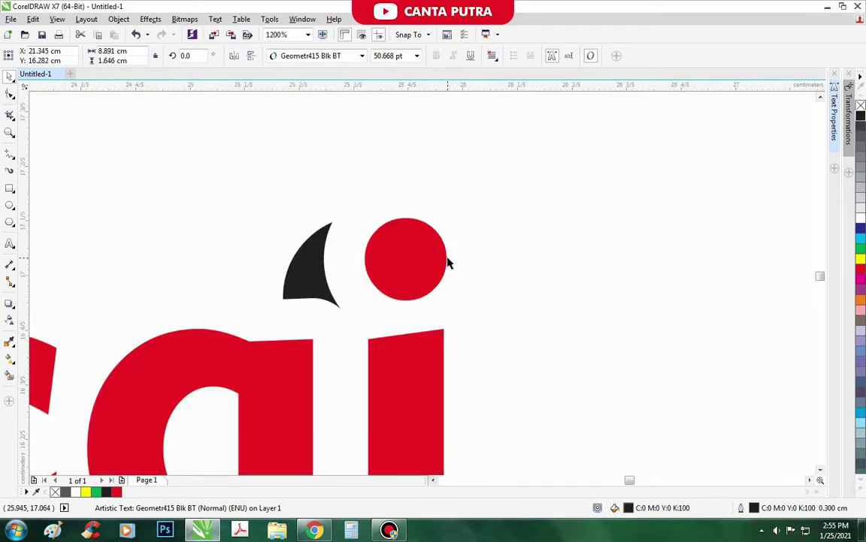
scroll(449, 263, down, 5)
scroll(304, 234, up, 5)
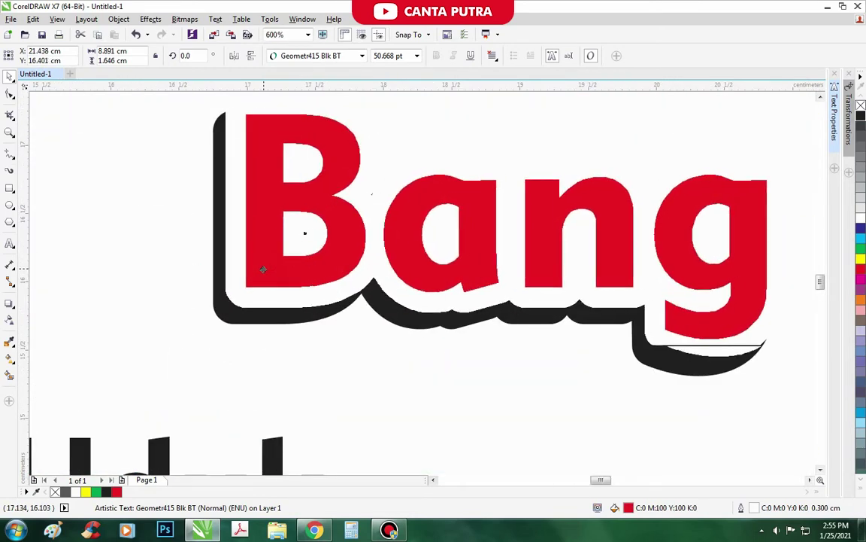
scroll(358, 275, down, 1)
scroll(358, 275, down, 3)
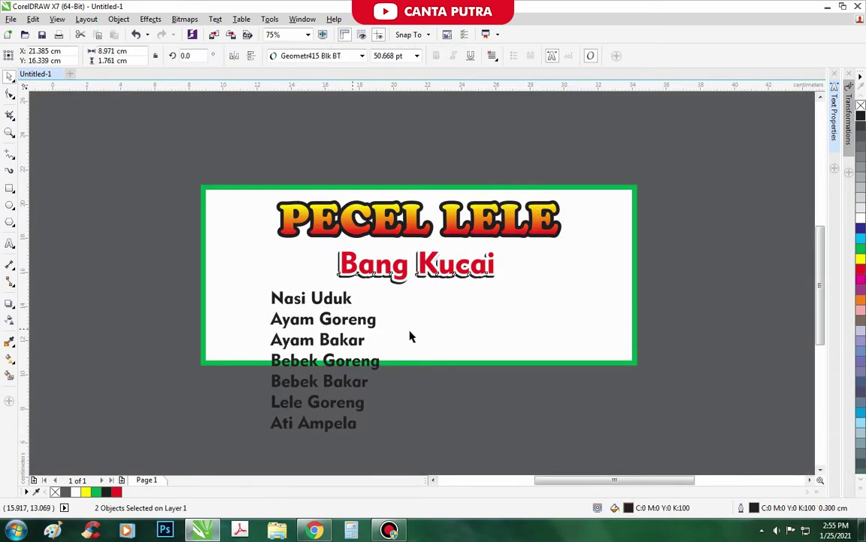
Step: Group the red Bang Kucai text with its black shadow and centre the group horizontally on the banner rectangle
key(ctrl+g)
shift+click(447, 335)
key(c)
scroll(410, 211, down, 1)
scroll(418, 210, up, 1)
click(398, 218)
key(Escape)
scroll(366, 207, down, 1)
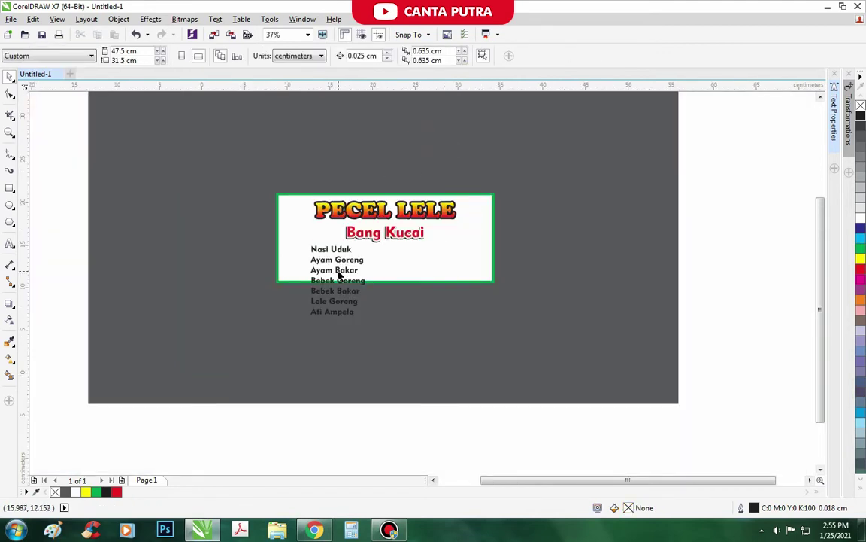
Step: Shrink the menu text to about 5.1 cm wide and move it below the banner rectangle
click(339, 276)
scroll(328, 279, up, 1)
drag(408, 359, 387, 330)
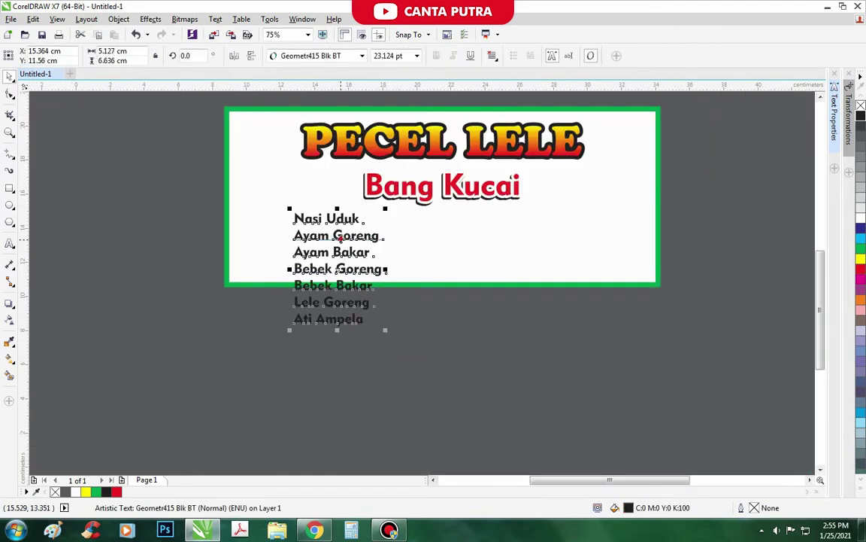
drag(307, 254, 416, 356)
click(232, 391)
Step: Bring the rooster, catfish and duck images from the Downloads folder into the drawing
click(277, 533)
click(276, 531)
click(129, 153)
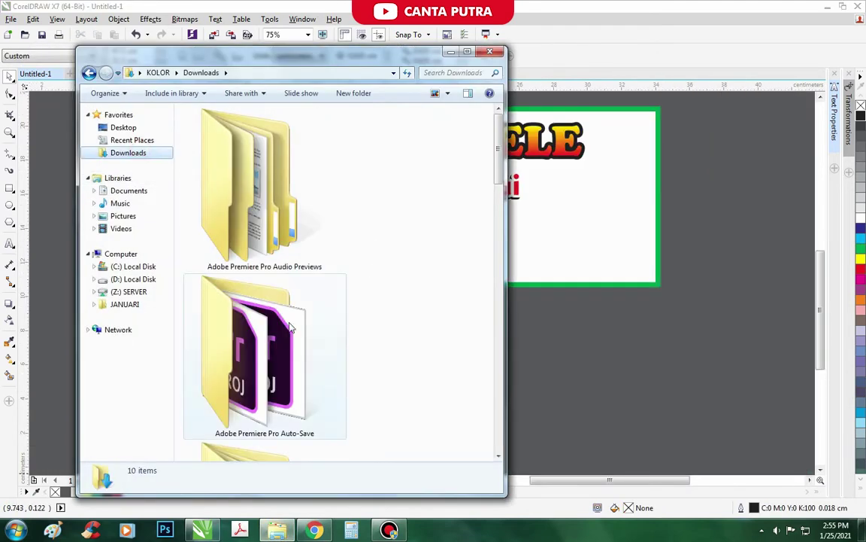
scroll(297, 258, down, 10)
click(296, 255)
ctrl+click(285, 374)
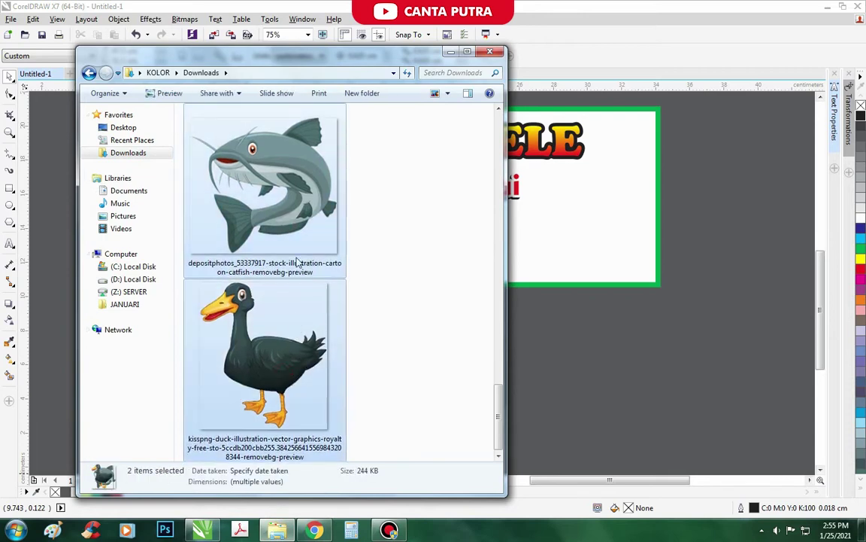
scroll(300, 259, up, 2)
ctrl+click(328, 220)
drag(330, 218, 603, 345)
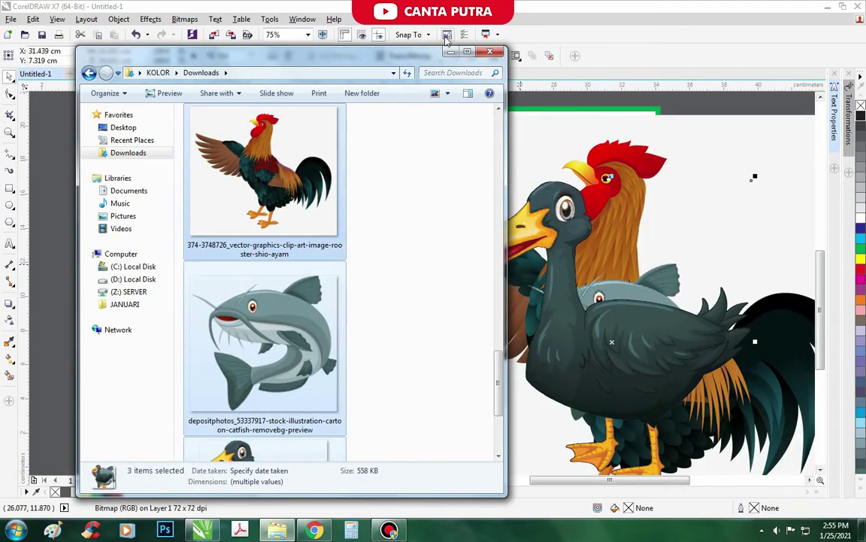
click(451, 51)
Step: Spread the imported animal images apart around the banner and delete the rooster with the opaque background
scroll(485, 211, down, 2)
drag(519, 250, 534, 290)
scroll(553, 247, up, 1)
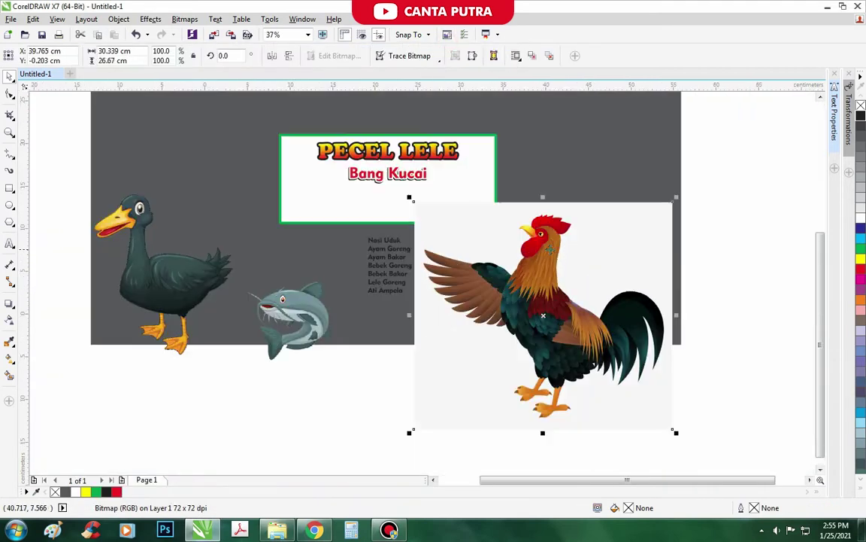
key(Delete)
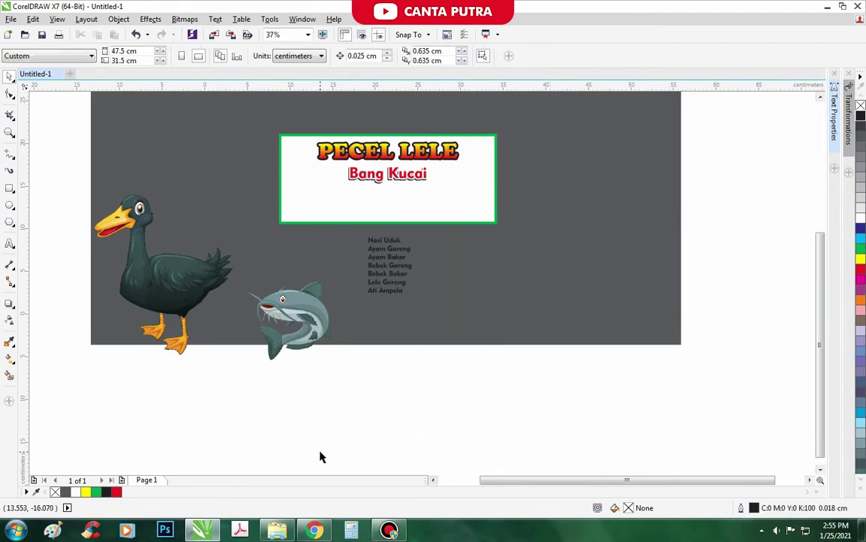
Step: Find the deleted rooster image in the Recycle Bin and restore it
click(864, 531)
double_click(21, 68)
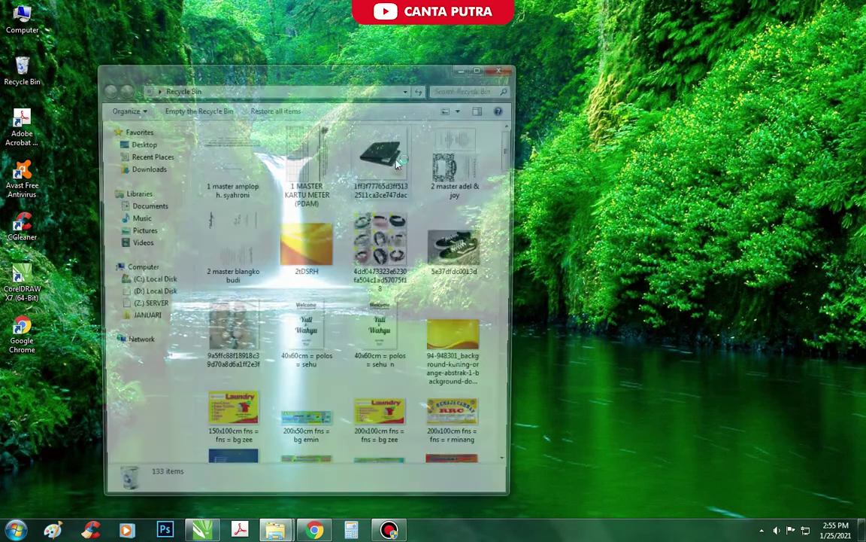
scroll(367, 301, down, 3)
scroll(369, 346, down, 10)
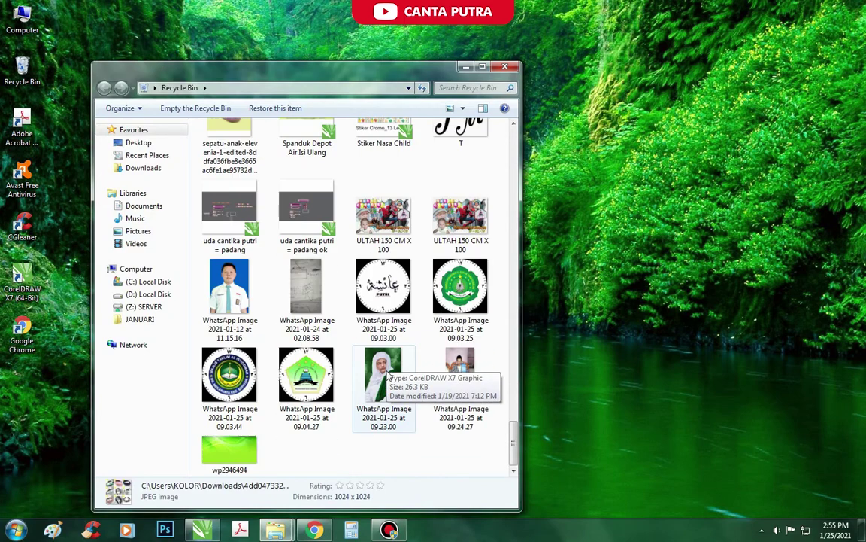
scroll(378, 372, up, 5)
scroll(380, 384, down, 5)
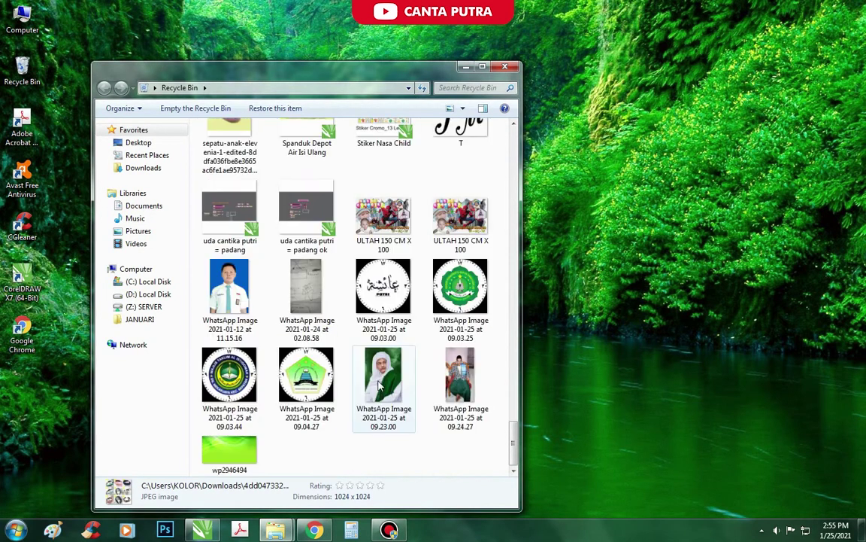
scroll(380, 388, up, 12)
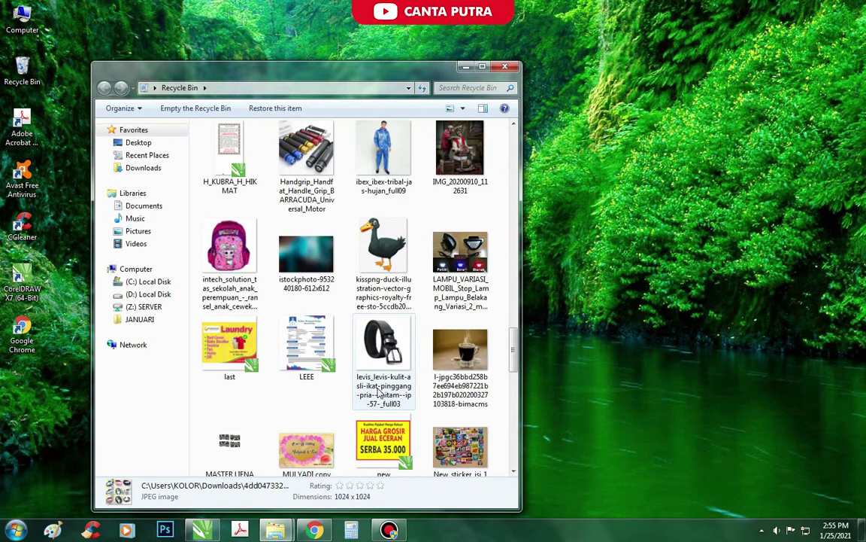
scroll(380, 391, up, 5)
scroll(378, 383, up, 15)
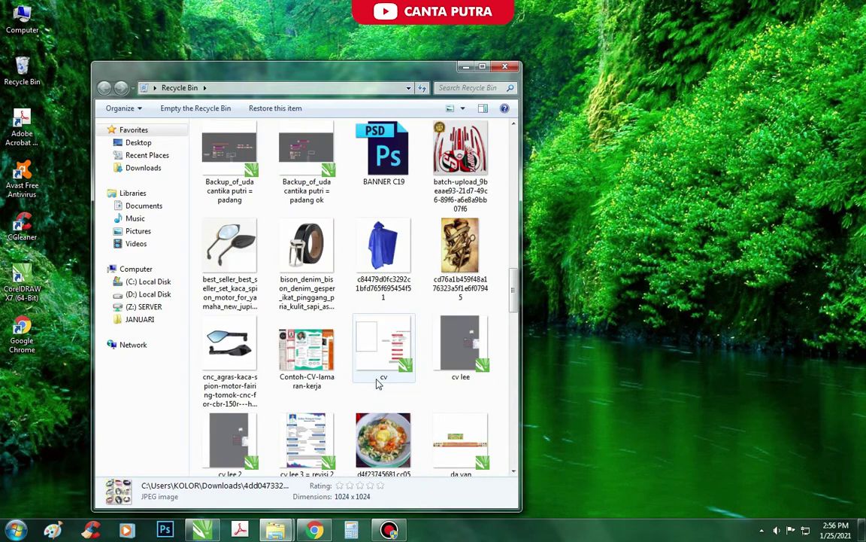
right_click(230, 221)
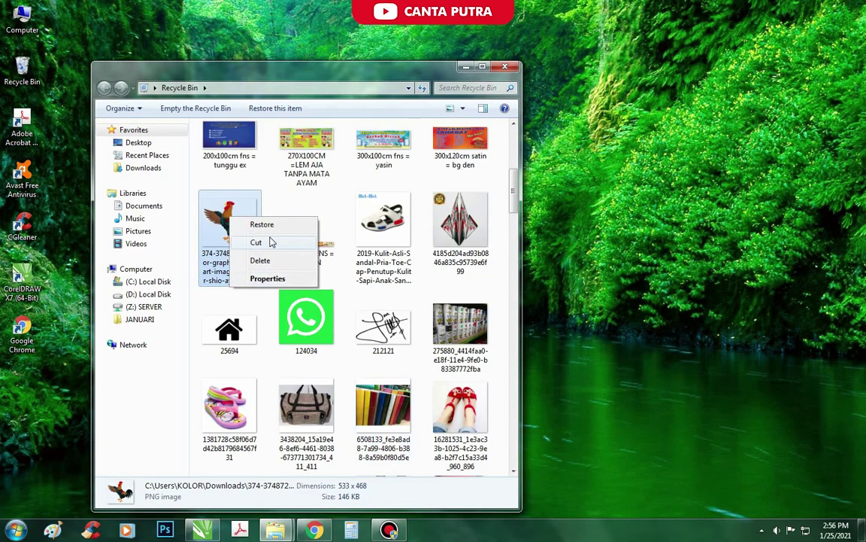
click(262, 224)
Step: Open the Downloads folder and compare the original rooster image with its background-removed version
click(143, 167)
scroll(371, 285, down, 10)
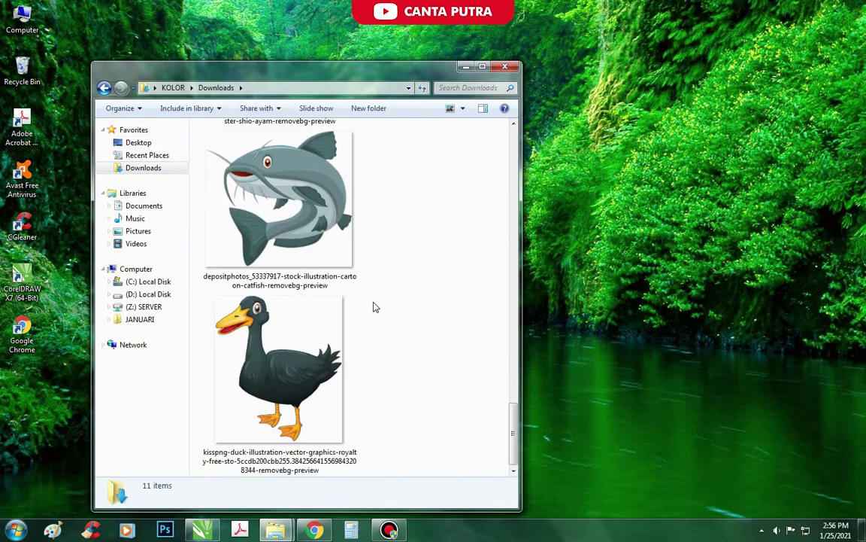
click(338, 339)
scroll(327, 342, up, 3)
click(302, 254)
click(305, 305)
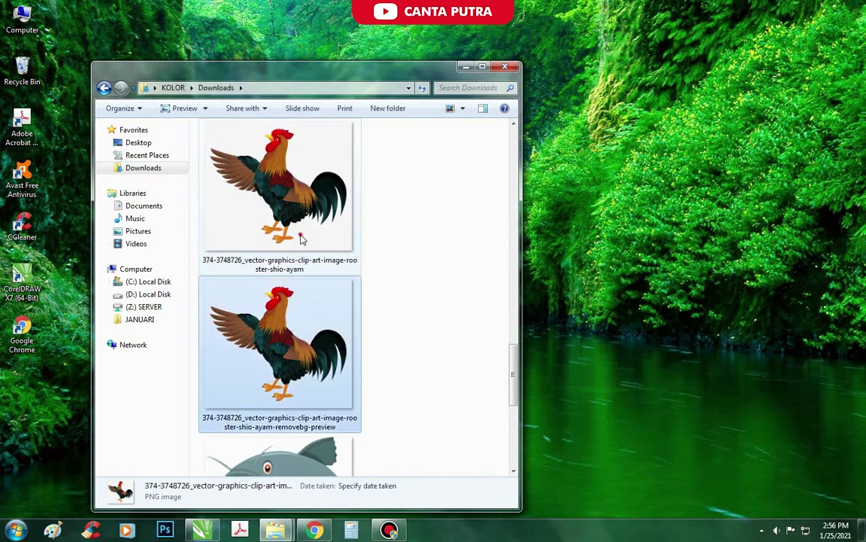
click(304, 331)
click(288, 234)
click(277, 329)
click(279, 227)
click(295, 320)
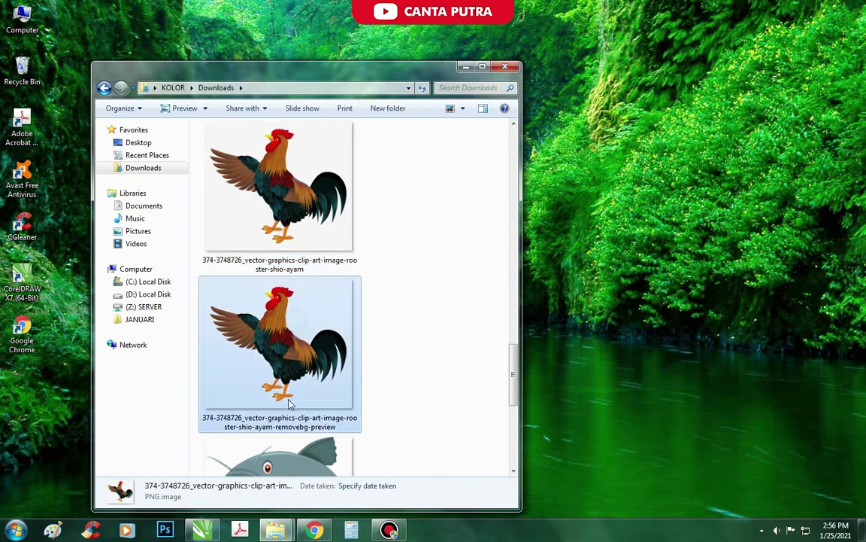
click(282, 214)
Step: Bring the rooster image with the opaque background into the drawing and delete it again
drag(258, 255, 448, 419)
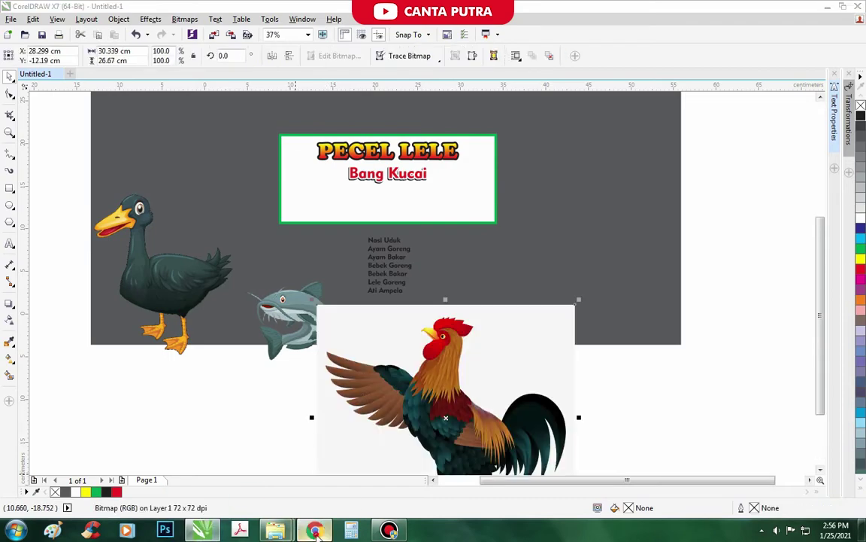
click(315, 530)
click(276, 530)
click(301, 466)
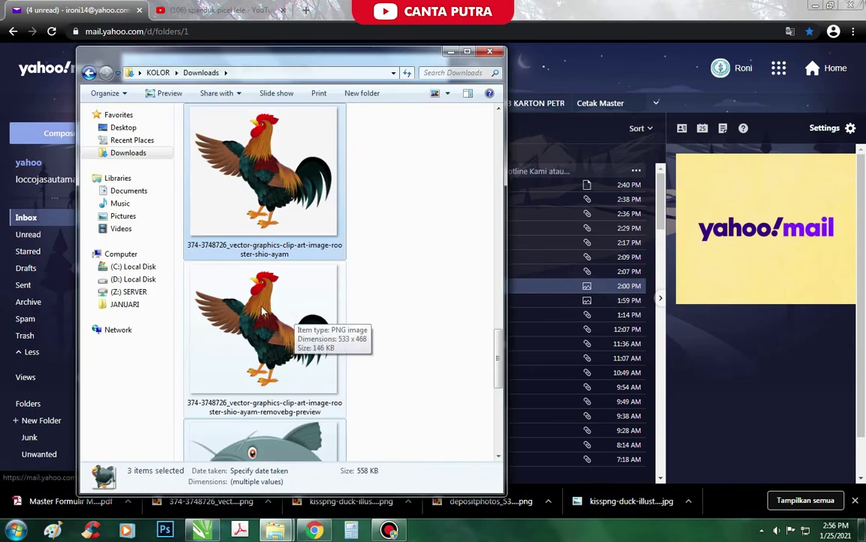
click(295, 315)
drag(293, 316, 335, 425)
scroll(335, 424, down, 2)
drag(382, 363, 409, 377)
key(Delete)
Step: Bring the background-removed rooster image from the Downloads folder into the drawing and place it over the banner's lower edge
click(286, 531)
scroll(295, 210, up, 2)
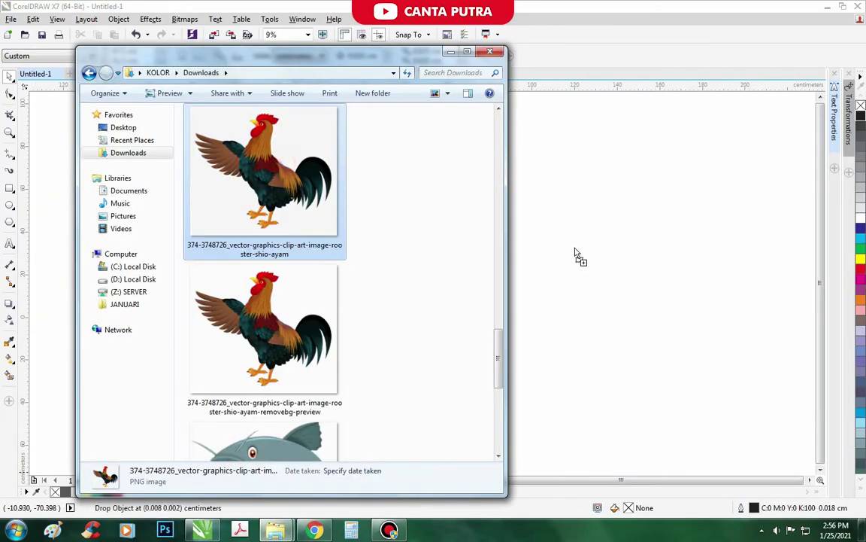
drag(575, 249, 575, 247)
drag(285, 320, 552, 336)
drag(560, 334, 582, 273)
drag(585, 236, 391, 293)
scroll(389, 308, up, 5)
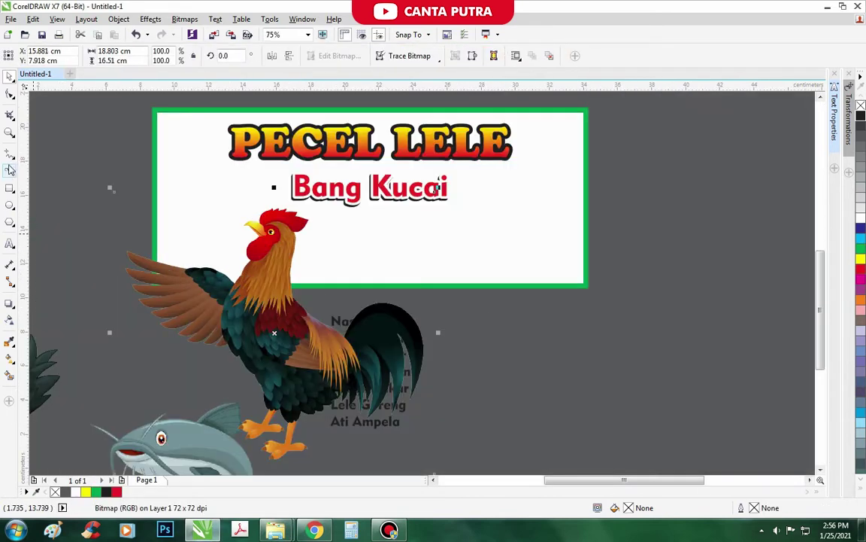
Step: Draw a closed Pen tool shape around the rooster's outstretched wing, following the neck and breast edge
click(9, 170)
click(33, 193)
scroll(251, 256, up, 2)
click(224, 206)
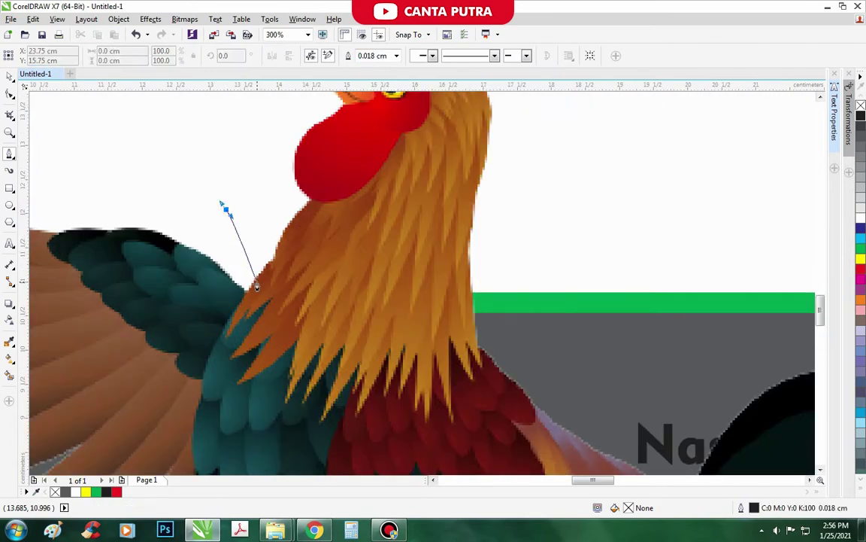
click(250, 286)
drag(201, 406, 205, 440)
scroll(279, 399, down, 1)
scroll(279, 399, up, 1)
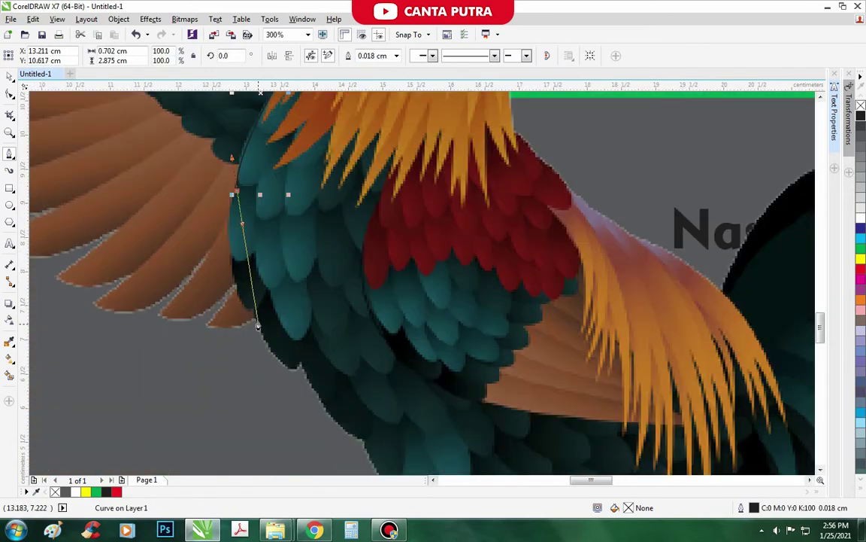
drag(291, 386, 292, 388)
scroll(194, 395, down, 2)
click(190, 410)
click(83, 340)
click(89, 254)
drag(116, 233, 135, 240)
scroll(172, 267, up, 2)
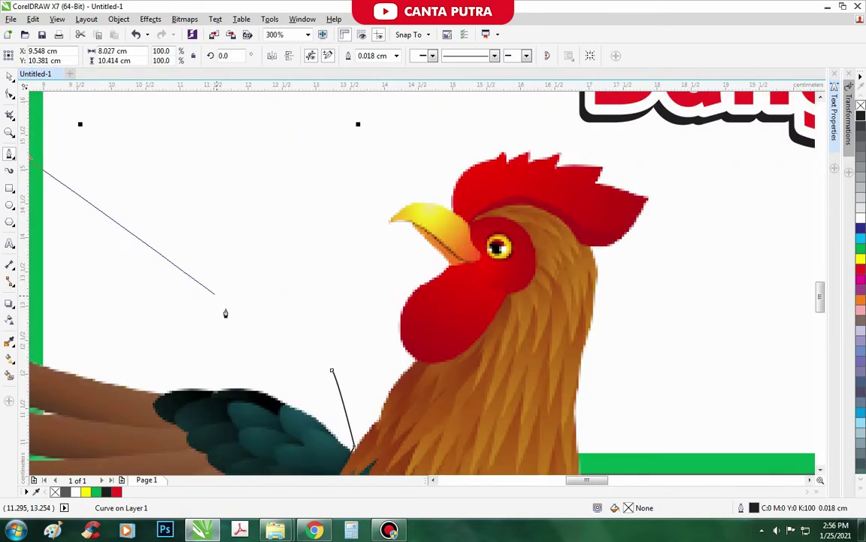
click(332, 371)
Step: Cut the outstretched wing off the rooster bitmap using the drawn pen shape
scroll(325, 251, down, 2)
key(space)
shift+click(411, 319)
click(382, 56)
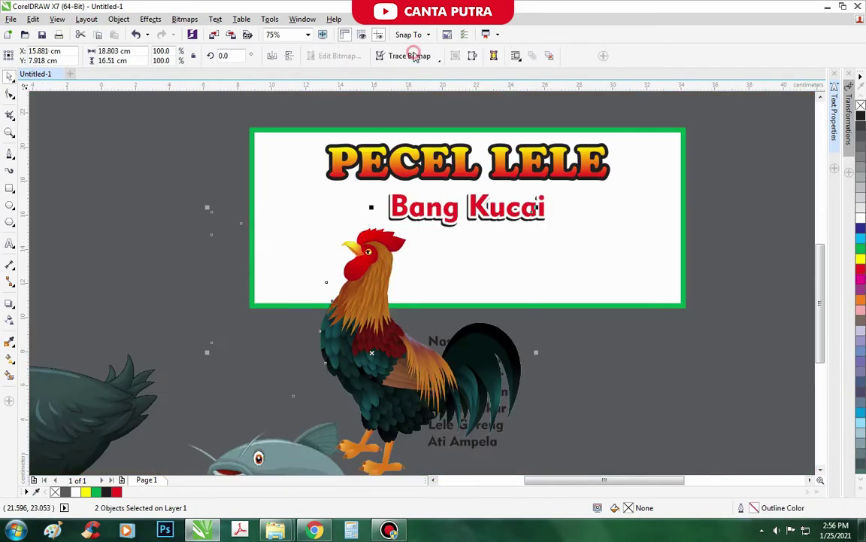
Step: Mirror the rooster to face the opposite way, shrink it to about 5.2 cm wide and move it into the banner
click(304, 278)
scroll(304, 278, down, 1)
drag(314, 304, 307, 226)
click(285, 57)
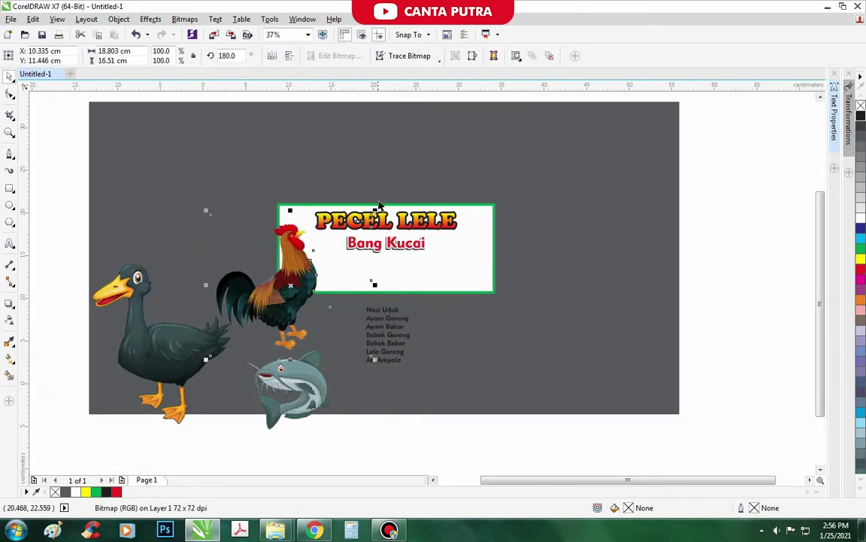
drag(377, 210, 275, 311)
drag(234, 333, 324, 257)
scroll(336, 250, up, 2)
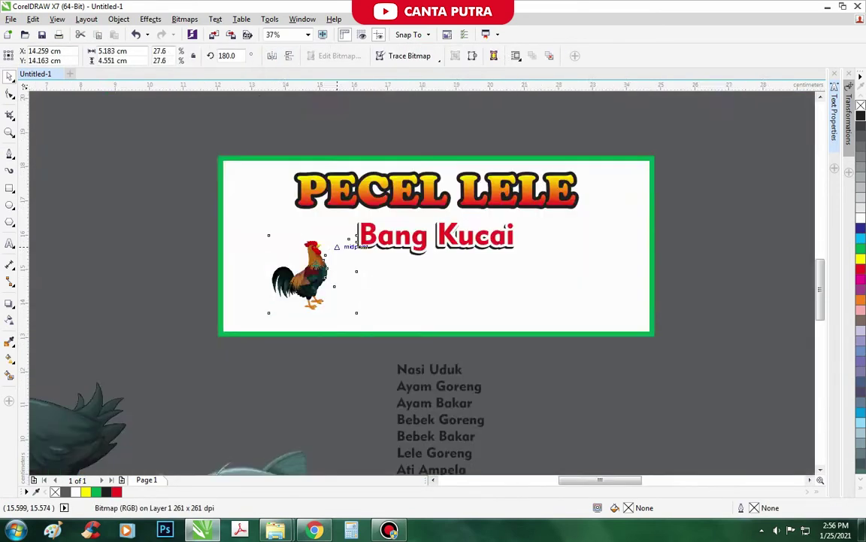
Step: Tilt the rooster about 16 degrees and enlarge it to about 7.6 cm wide at the banner's left end
drag(295, 286, 243, 289)
click(243, 289)
drag(334, 216, 353, 246)
scroll(236, 250, down, 1)
click(189, 251)
scroll(229, 259, up, 1)
scroll(226, 265, down, 1)
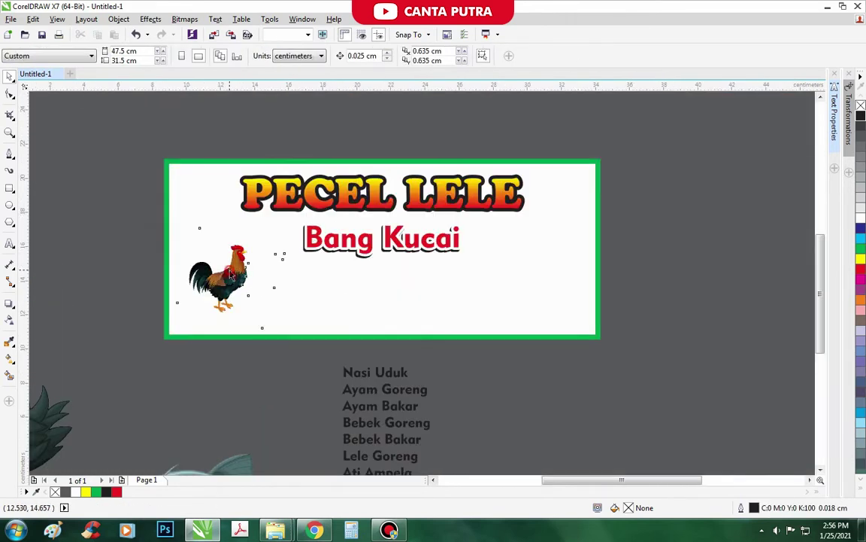
click(229, 270)
drag(290, 224, 312, 203)
Step: Shrink the duck to about 4.9 cm wide and place it at the banner's right end
scroll(206, 218, down, 1)
drag(119, 324, 406, 277)
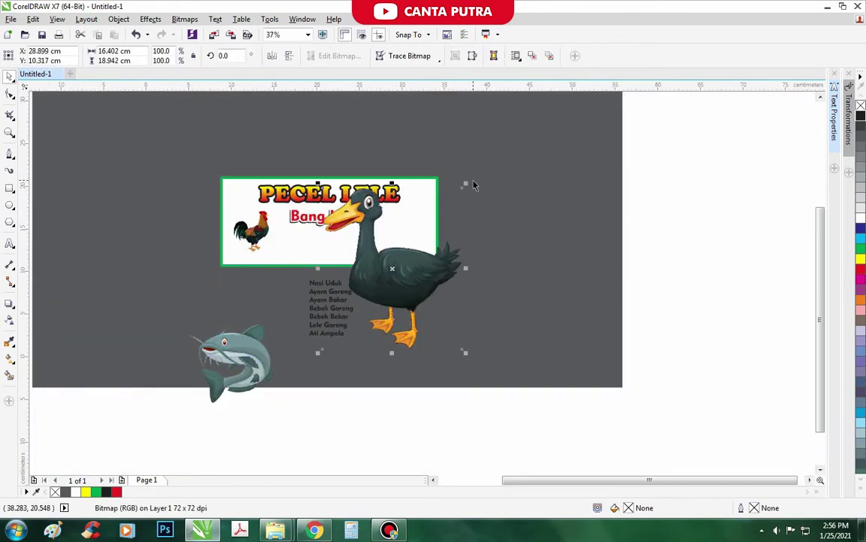
drag(466, 183, 376, 319)
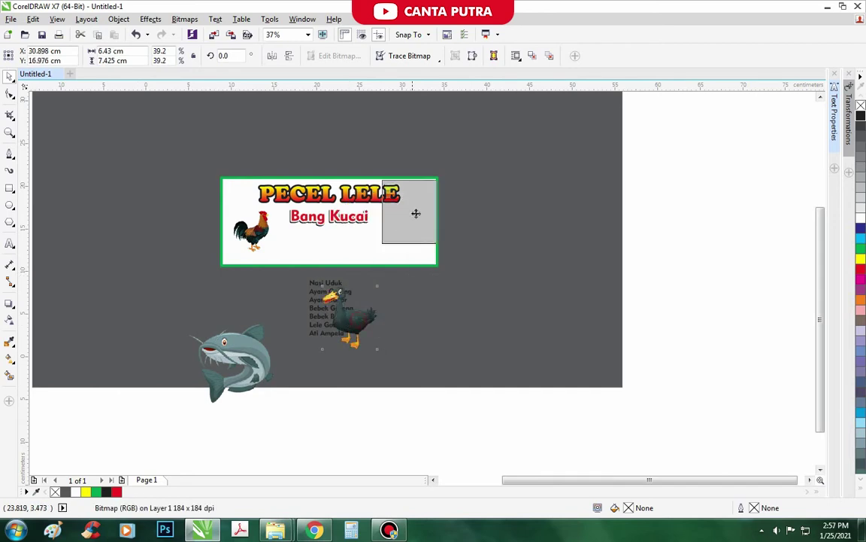
scroll(376, 319, up, 3)
drag(488, 170, 434, 234)
scroll(376, 277, down, 1)
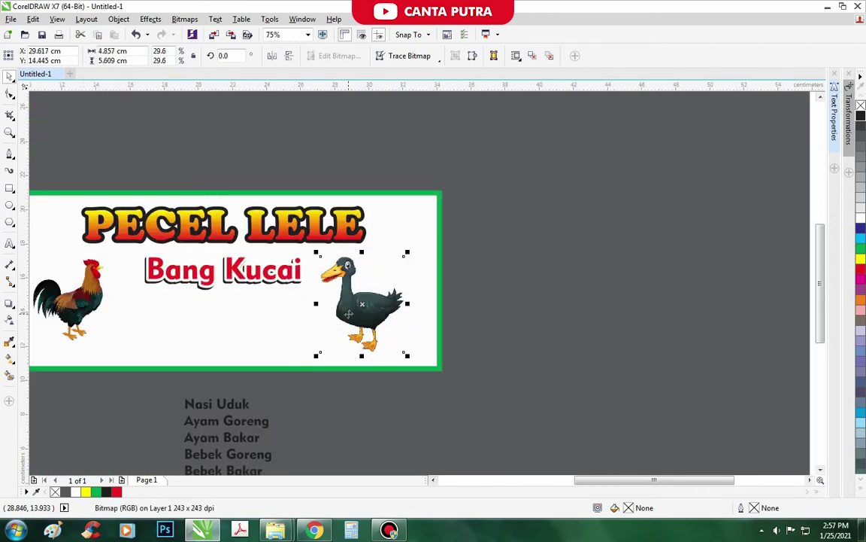
drag(368, 303, 387, 305)
scroll(521, 263, down, 1)
click(522, 279)
Step: Move the rooster closer to the banner's left edge and place the catfish, about 3.7 cm wide, beside it
scroll(312, 281, up, 2)
drag(252, 286, 227, 294)
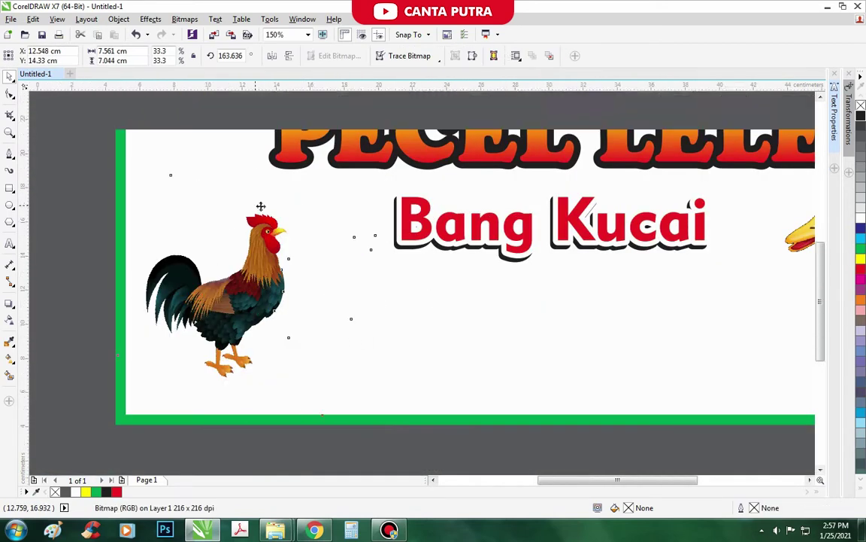
scroll(260, 207, down, 2)
drag(254, 339, 270, 234)
scroll(271, 235, up, 4)
scroll(248, 256, down, 1)
click(188, 236)
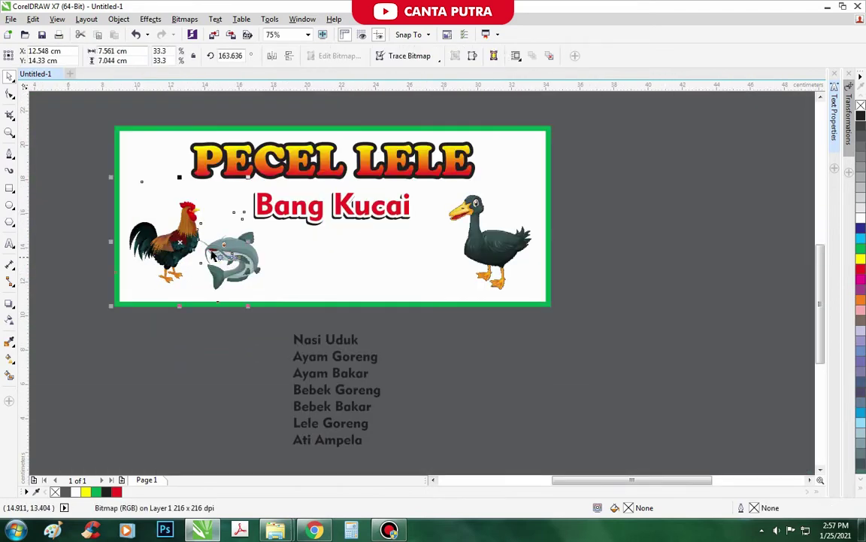
click(213, 232)
click(223, 241)
Step: Move the duck, rooster and catfish out below the banner, with the duck overlapping the rooster
drag(467, 248, 113, 354)
drag(219, 261, 286, 331)
scroll(384, 200, down, 1)
scroll(245, 279, up, 1)
drag(318, 164, 303, 279)
drag(303, 283, 304, 270)
Step: Shrink the duck slightly to match the rooster beside it and group the two birds
click(262, 240)
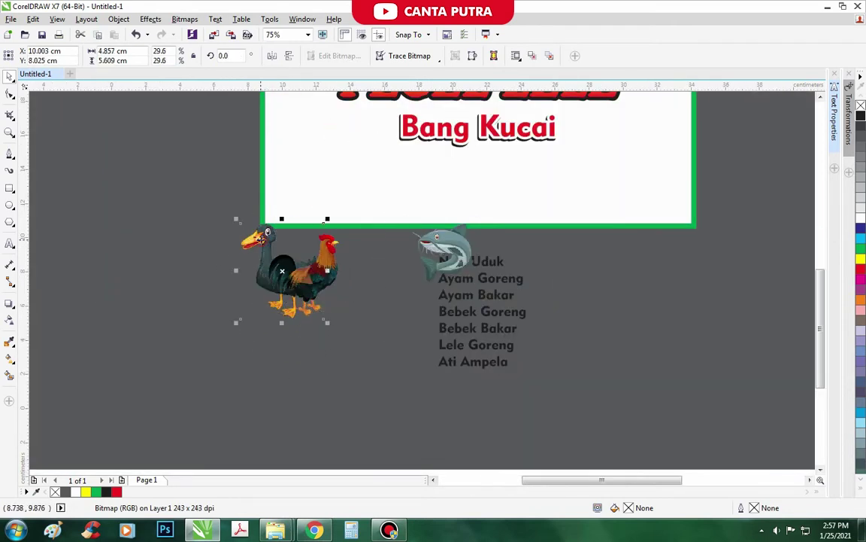
drag(327, 218, 314, 233)
scroll(273, 265, up, 1)
click(235, 294)
drag(260, 298, 252, 276)
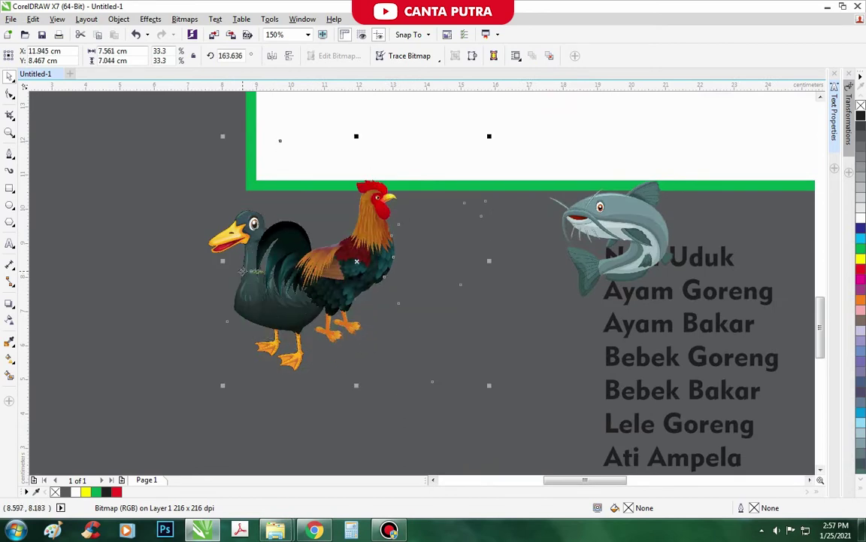
key(ctrl+z)
scroll(274, 303, down, 1)
drag(198, 206, 431, 387)
key(ctrl+g)
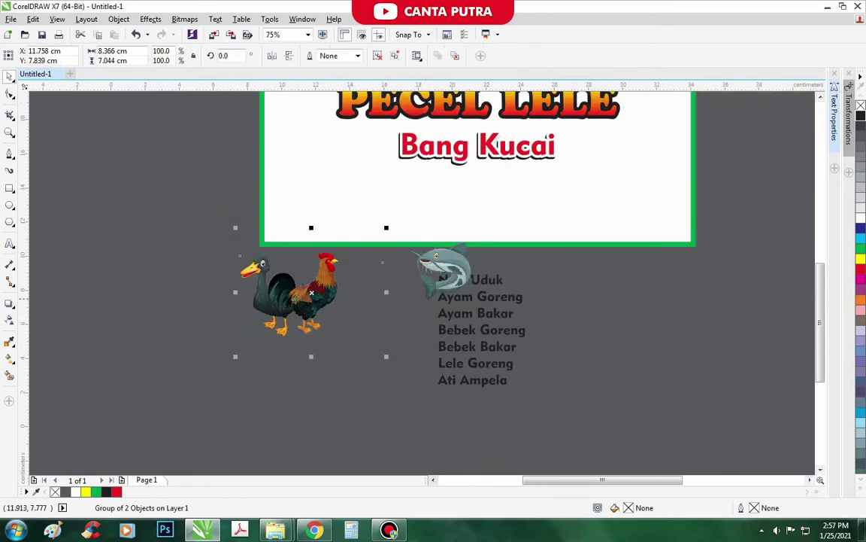
Step: Move the duck and rooster group into the banner's left end and enlarge it slightly
drag(375, 261, 404, 156)
drag(333, 192, 332, 192)
scroll(332, 193, up, 1)
scroll(225, 275, down, 1)
scroll(346, 185, up, 1)
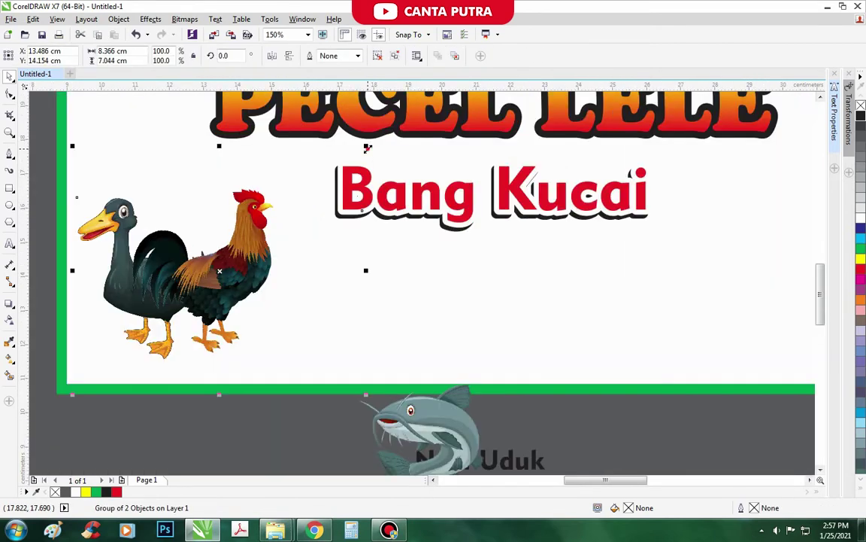
drag(367, 148, 376, 141)
Step: Place the catfish at the banner's right end, level with the birds
scroll(291, 196, down, 1)
click(230, 352)
drag(350, 309, 524, 230)
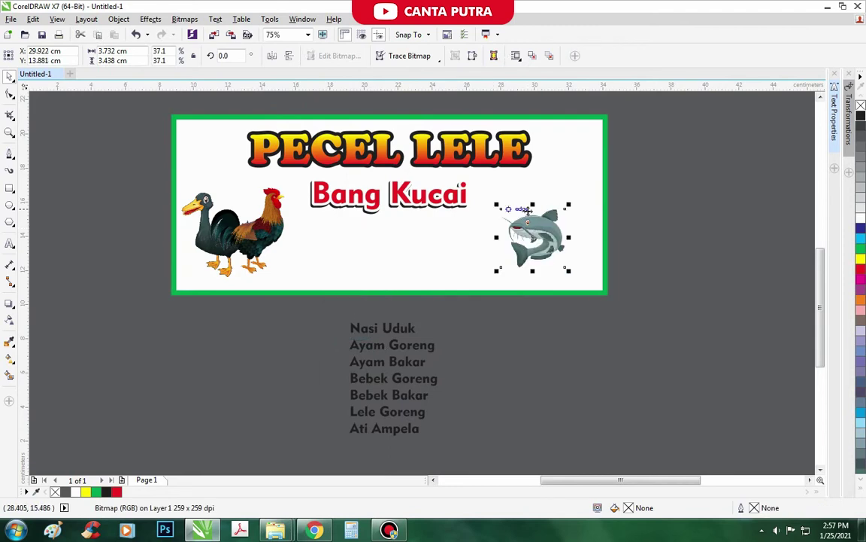
click(466, 323)
Step: Shrink the menu text to about 3.3 cm wide and place it in the banner under the Bang Kucai title
click(371, 329)
drag(370, 328, 343, 242)
scroll(344, 233, up, 1)
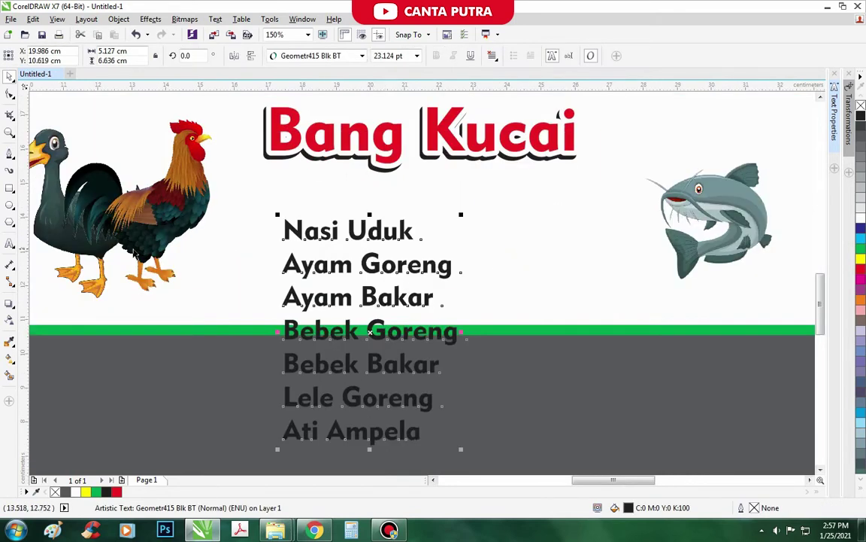
scroll(354, 263, down, 1)
drag(404, 362, 378, 321)
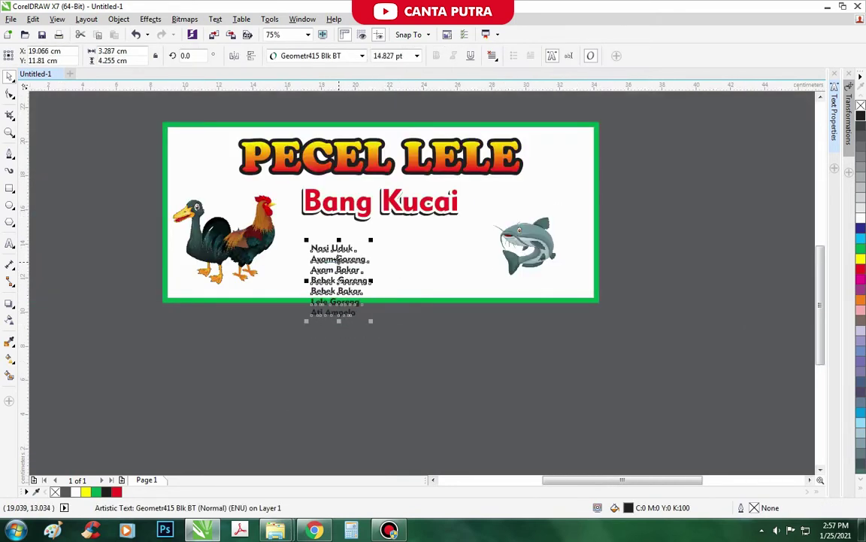
drag(339, 260, 322, 240)
Step: Add the line "tahu tempe" at the end of the menu text and change the whole list to Title Case
scroll(320, 241, up, 1)
click(10, 244)
drag(364, 346, 250, 307)
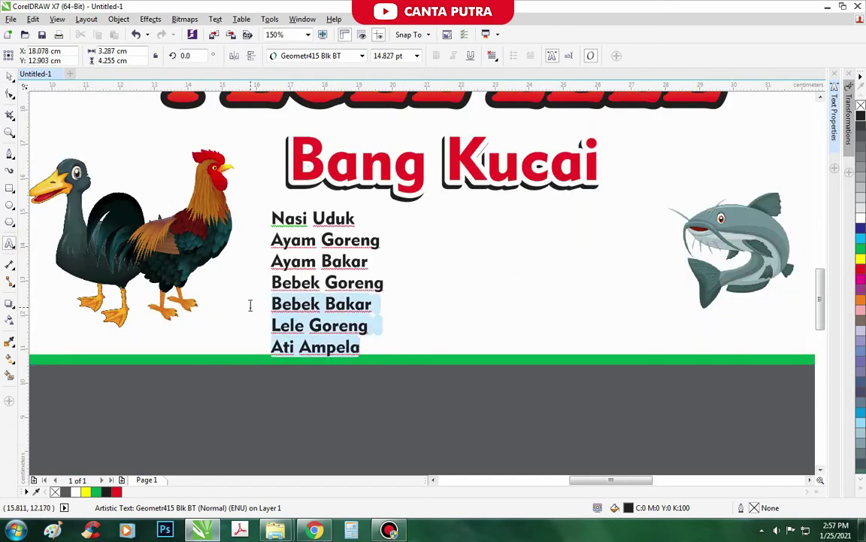
click(360, 347)
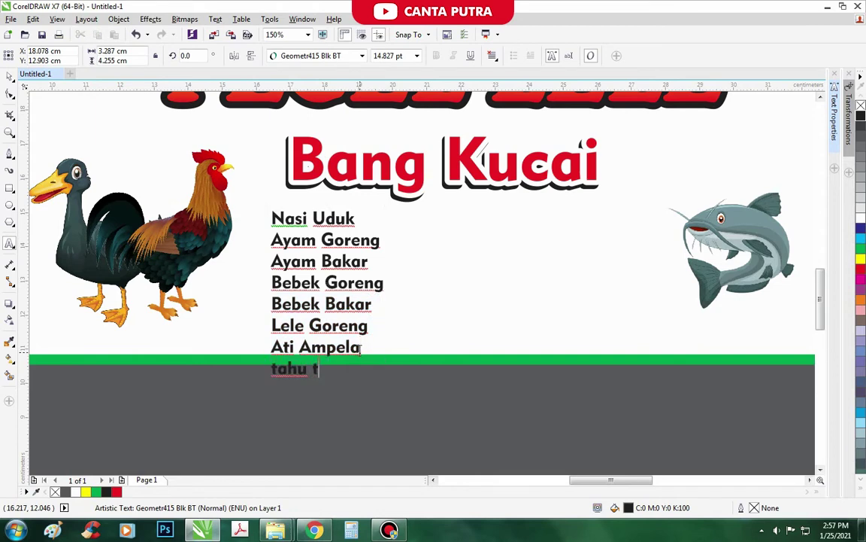
key(ctrl+a)
key(shift+F3)
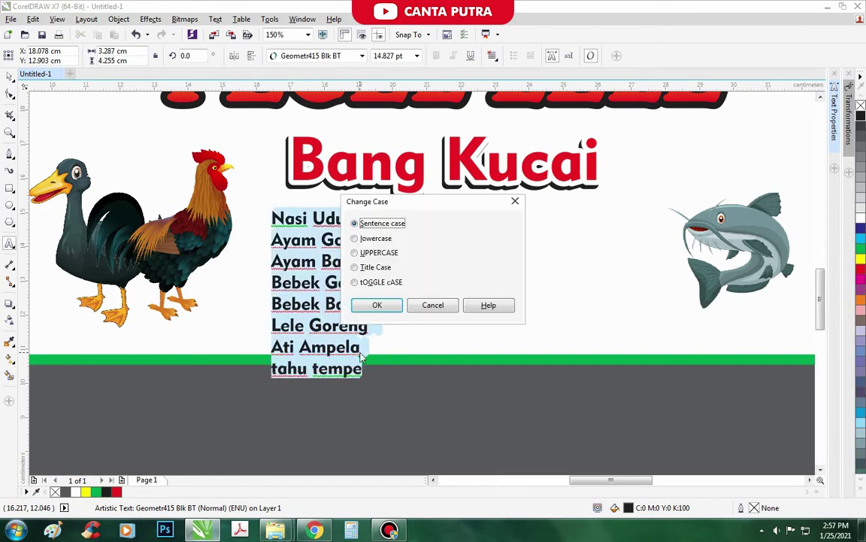
key(t)
key(Return)
click(376, 370)
Step: Cut the menu lines from Bebek Bakar to Tahu Tempe and paste them as a separate text block beside the list
drag(375, 370, 266, 301)
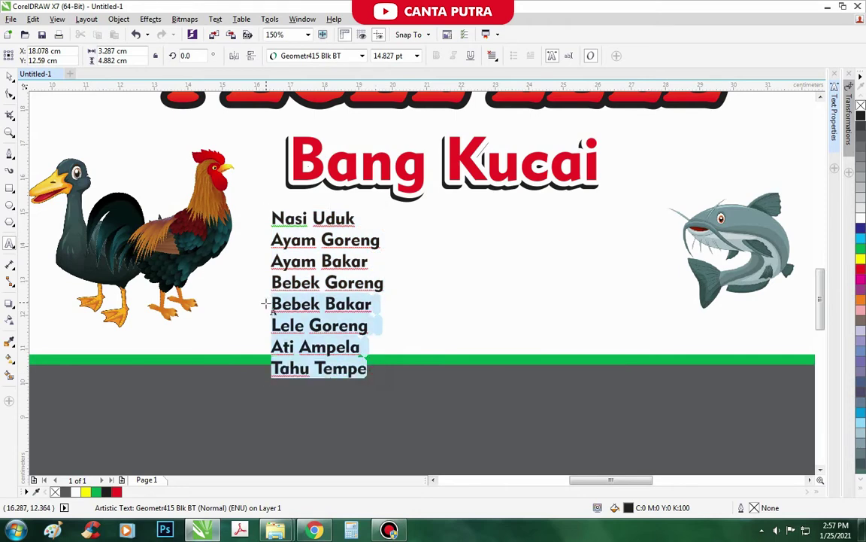
key(ctrl+x)
scroll(345, 296, down, 1)
scroll(398, 285, up, 1)
click(401, 284)
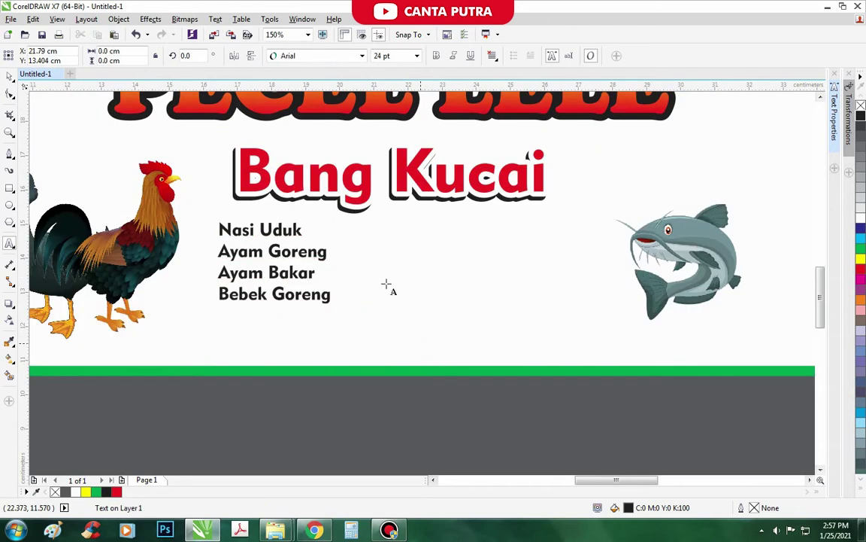
key(ctrl+v)
scroll(387, 283, down, 1)
Step: Align the tops of the two menu text columns and move them slightly down from the Bang Kucai title
click(9, 78)
shift+click(321, 273)
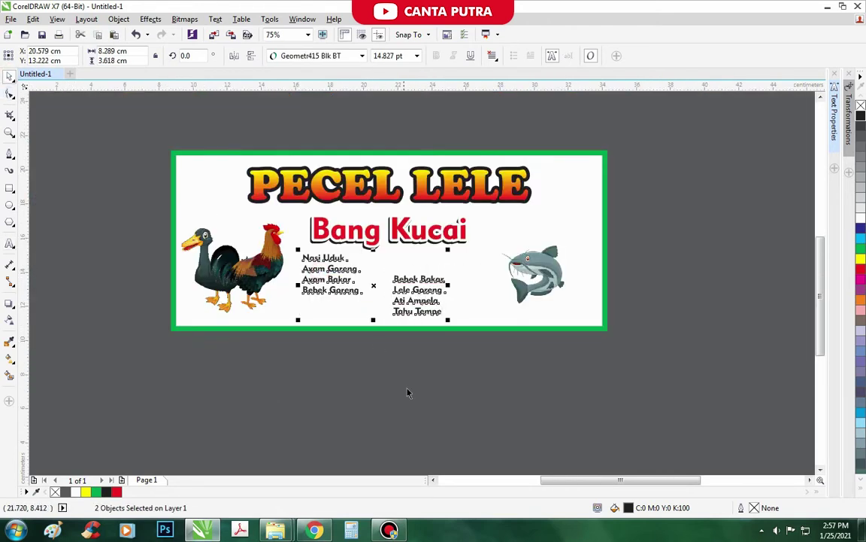
key(t)
click(408, 391)
scroll(419, 273, up, 1)
click(419, 274)
shift+click(260, 257)
drag(261, 257, 261, 268)
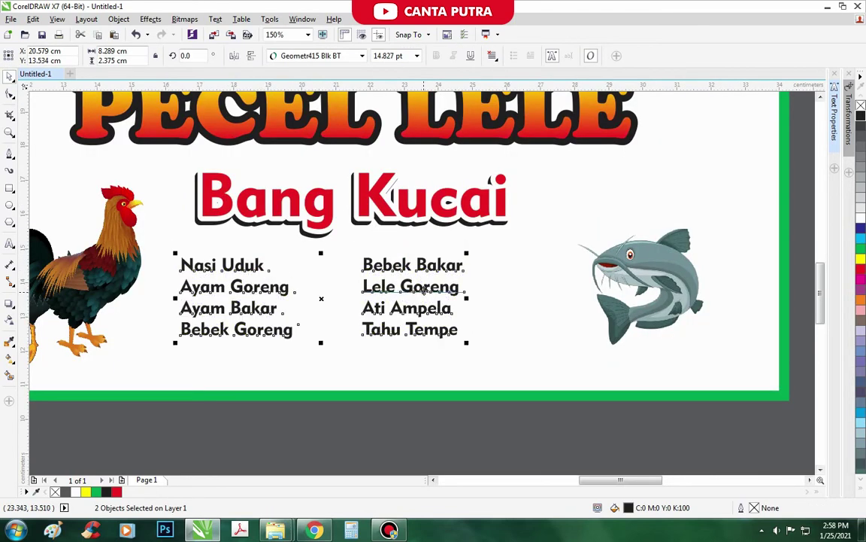
Step: Move the second menu column closer to the first and place a copy of it as a third column
click(406, 359)
drag(384, 328, 348, 328)
drag(362, 265, 481, 282)
right_click(481, 282)
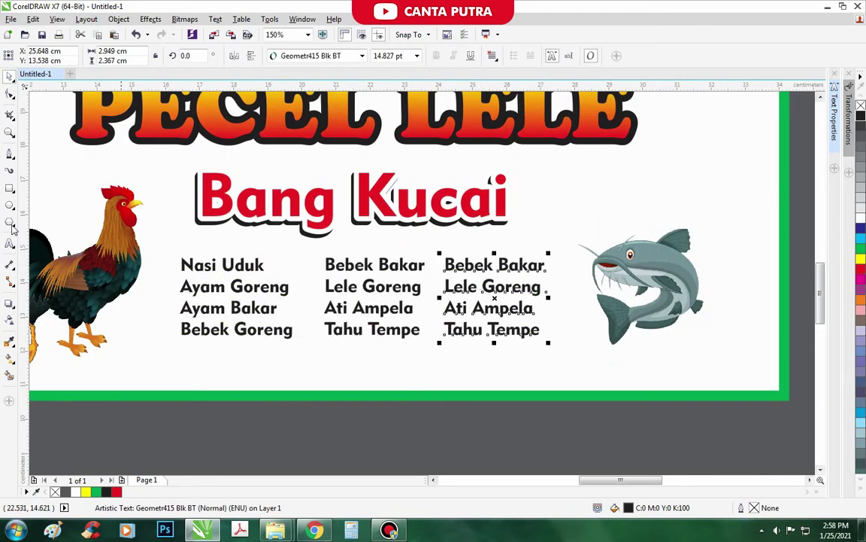
Step: Replace the third column's text with the lines "the manis", "the tawar", "es the manis" and "kopi" and change them to Title Case
click(10, 245)
text(the manis)
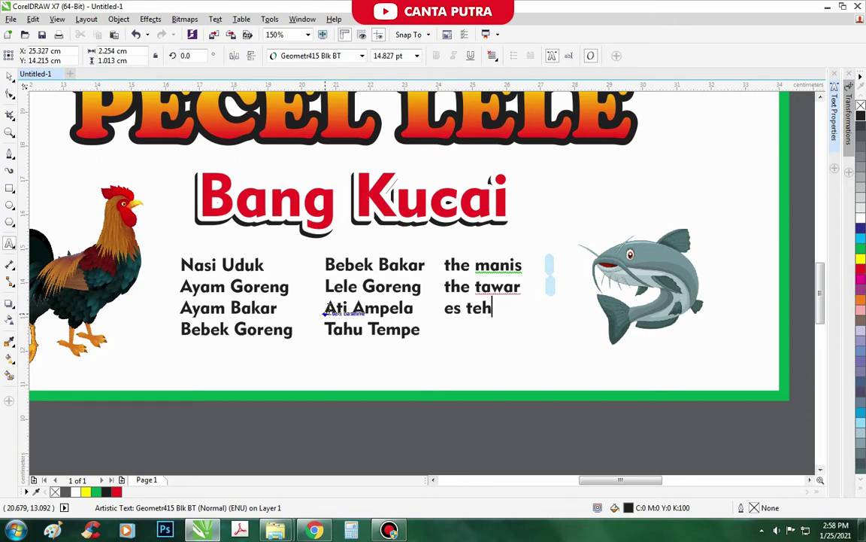
text(manis)
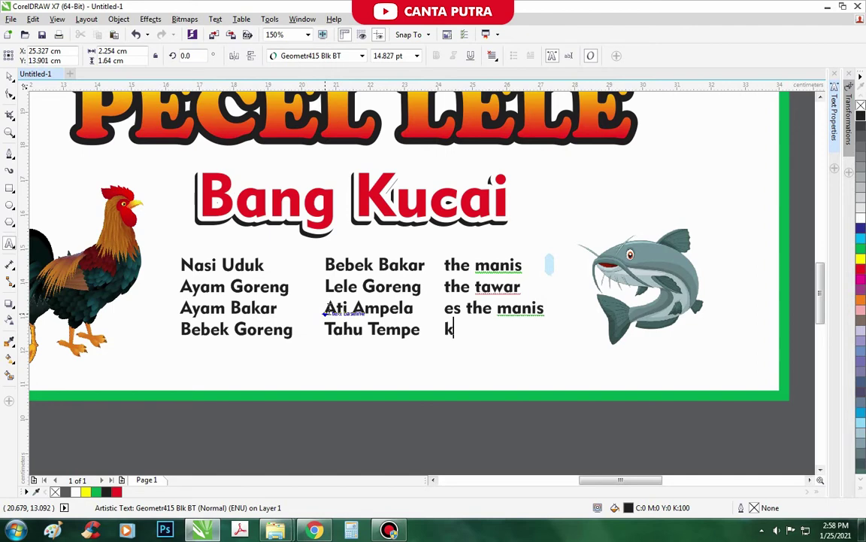
key(ctrl+a)
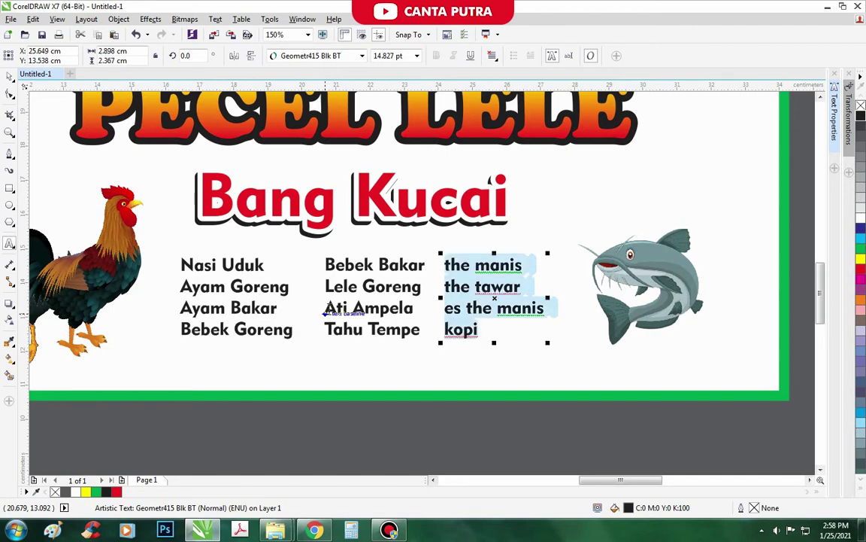
key(shift+F3)
key(Return)
Step: Correct "The" to "Teh" in the Manis and Tawar lines of the third menu column
scroll(456, 272, up, 1)
drag(491, 263, 464, 261)
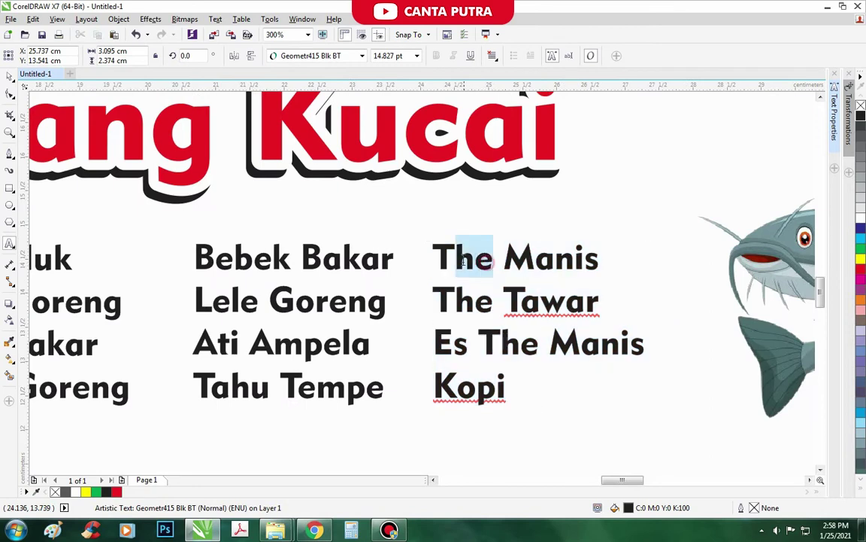
text(eh)
drag(494, 301, 460, 301)
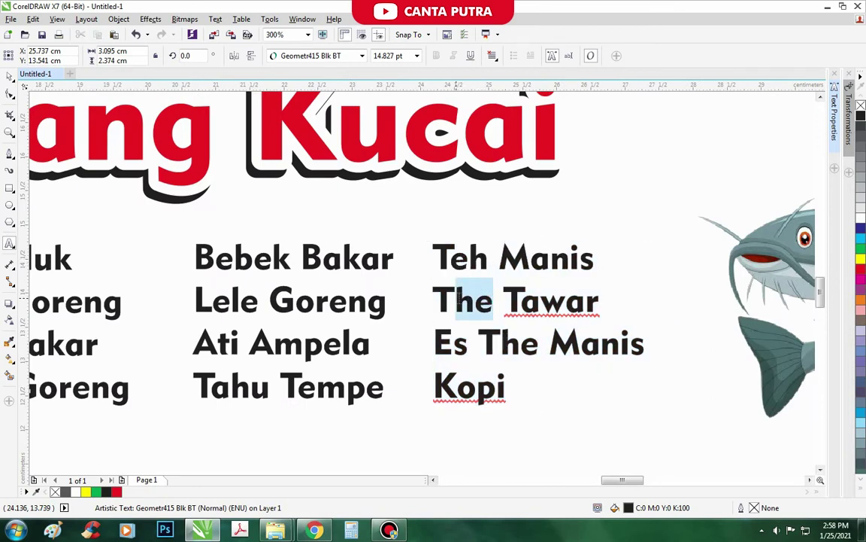
text(eh)
scroll(466, 315, down, 4)
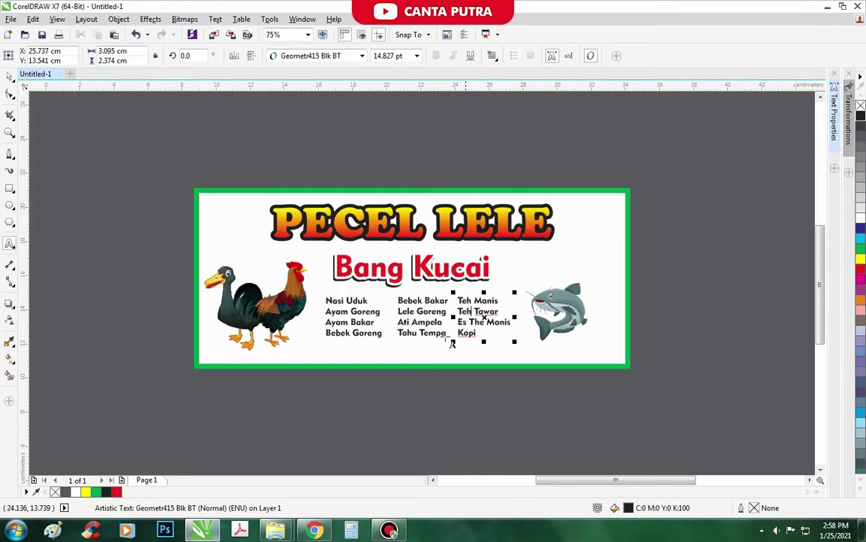
Step: Add "dll" after Kopi in the last line of the third menu column and deselect the text
click(485, 340)
scroll(485, 340, up, 4)
text(dll)
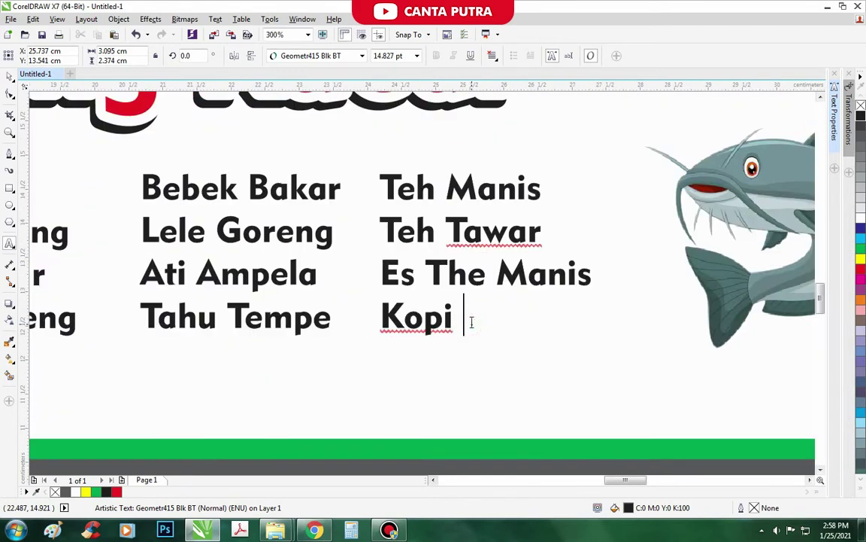
scroll(472, 322, down, 2)
key(ctrl+space)
click(464, 383)
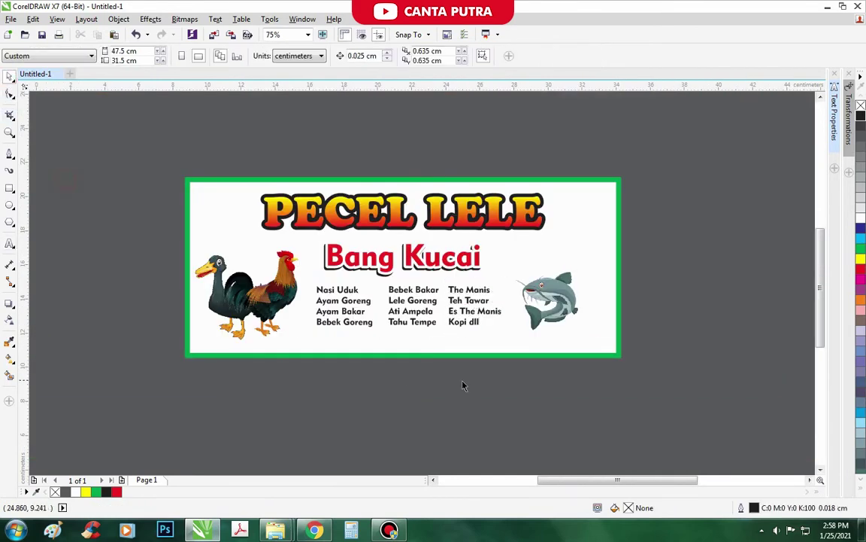
Step: Move the Bang Kucai title slightly up, closer to the PECEL LELE title
scroll(432, 286, up, 2)
scroll(449, 341, down, 2)
click(410, 302)
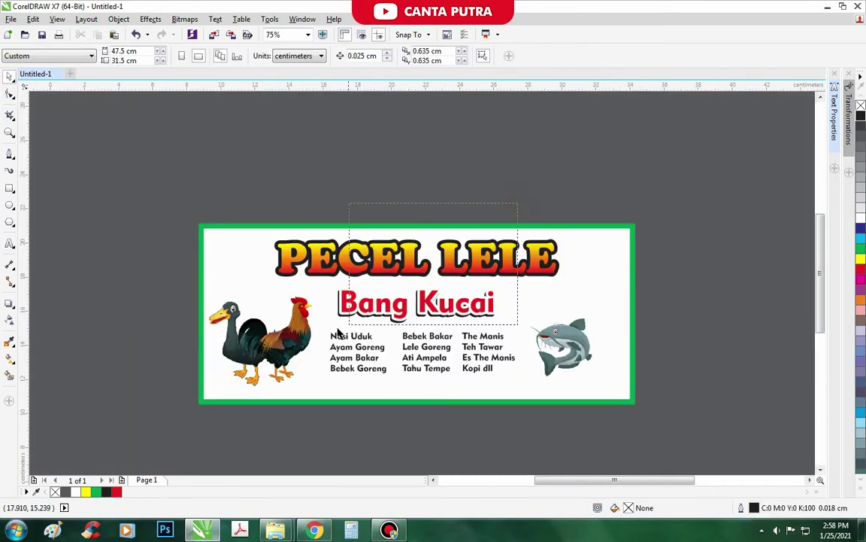
scroll(410, 303, up, 2)
drag(431, 309, 431, 307)
scroll(426, 302, down, 1)
drag(470, 254, 462, 244)
key(ctrl+z)
drag(461, 263, 455, 253)
key(ctrl+z)
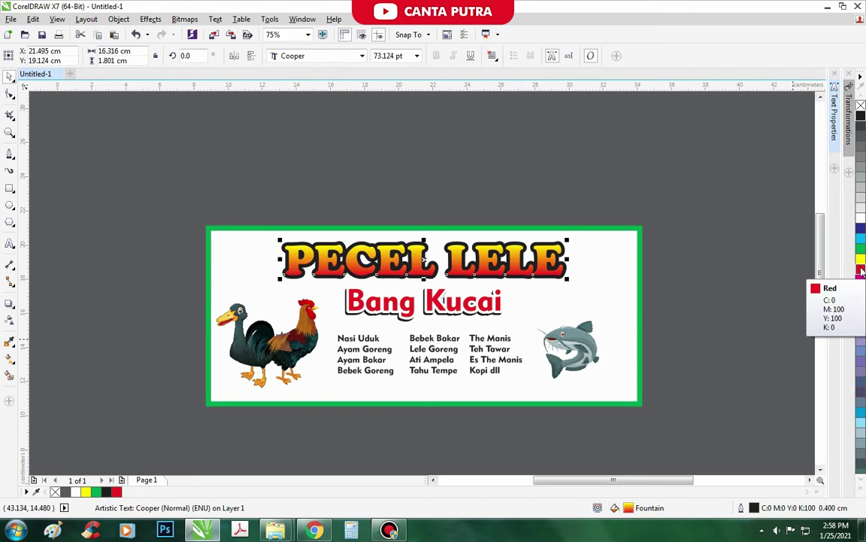
Step: Give the PECEL LELE title a green outline 0.7 cm wide behind its black one
right_click(861, 248)
key(F12)
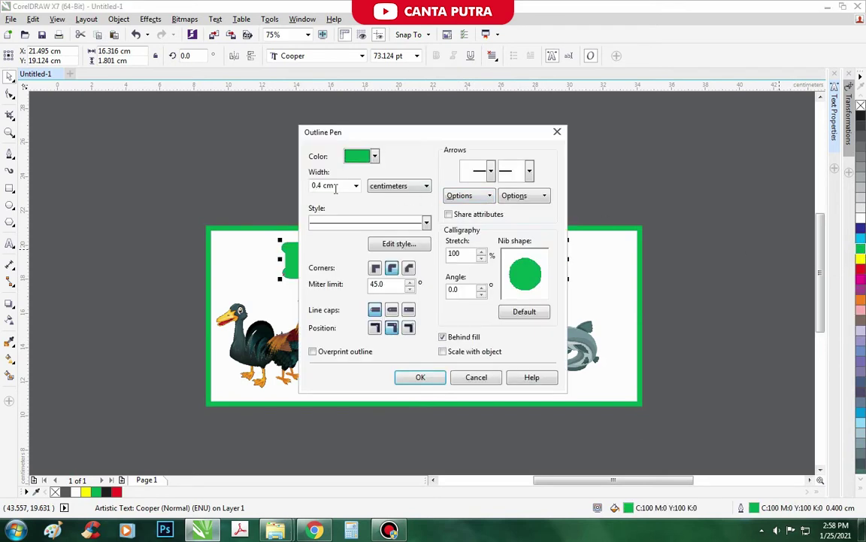
text(0.7)
key(Return)
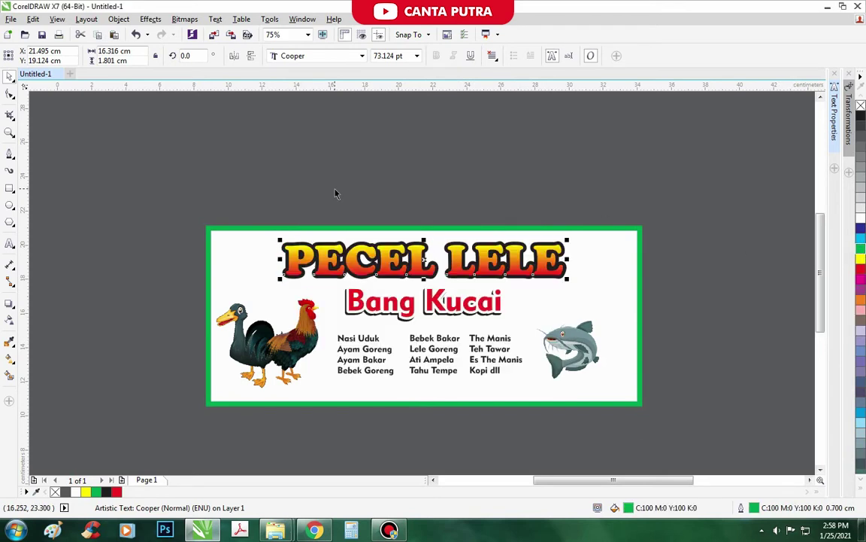
scroll(407, 236, up, 2)
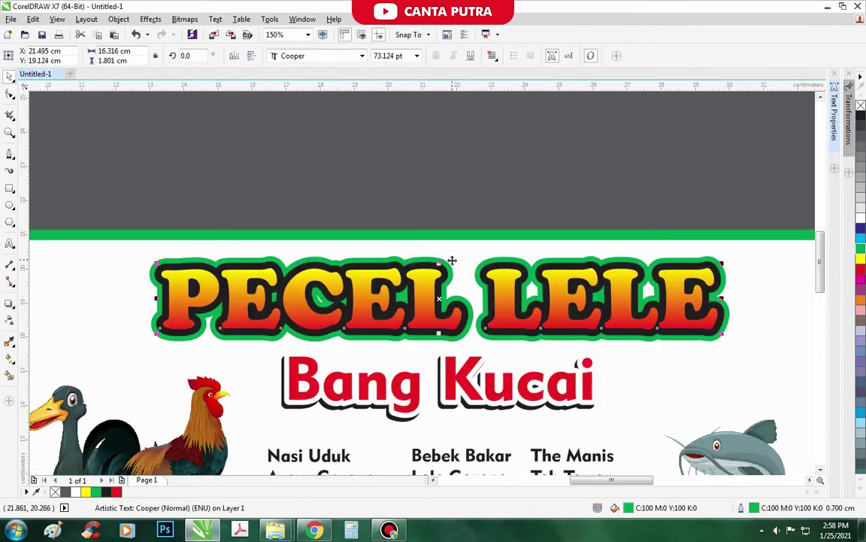
Step: Set the width of the PECEL LELE title's green outline to 0.6 cm
key(F12)
click(325, 186)
text(0.)
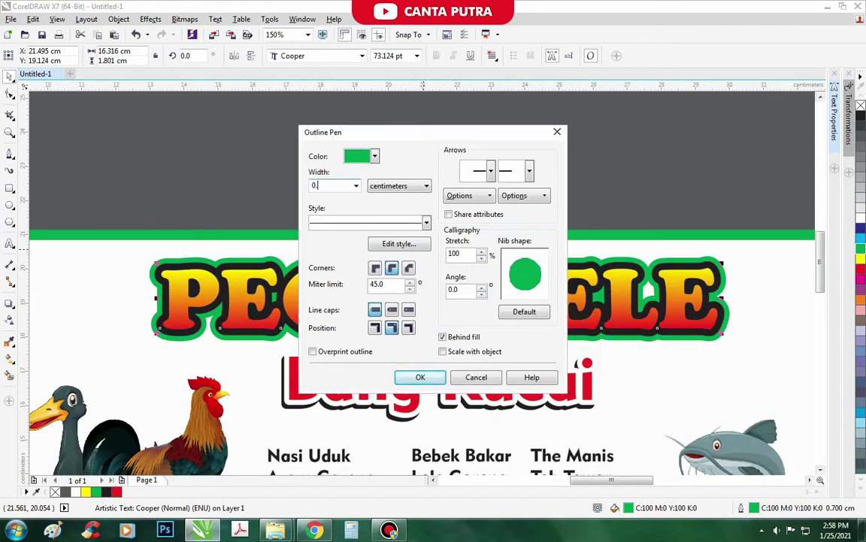
text(6)
key(Return)
scroll(326, 190, down, 1)
click(404, 201)
scroll(399, 264, up, 1)
scroll(401, 256, down, 1)
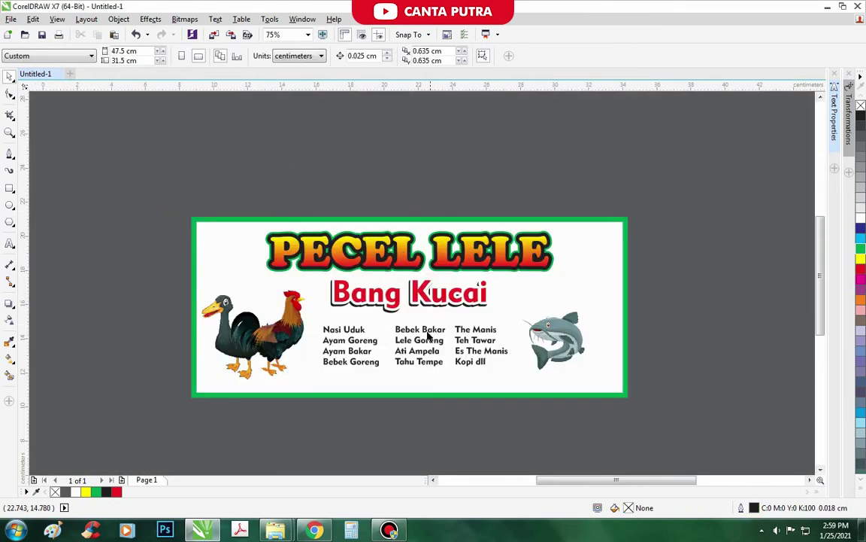
Step: Enlarge the three menu columns slightly to 15.881 pt and change their font to Cooper
drag(317, 324, 527, 377)
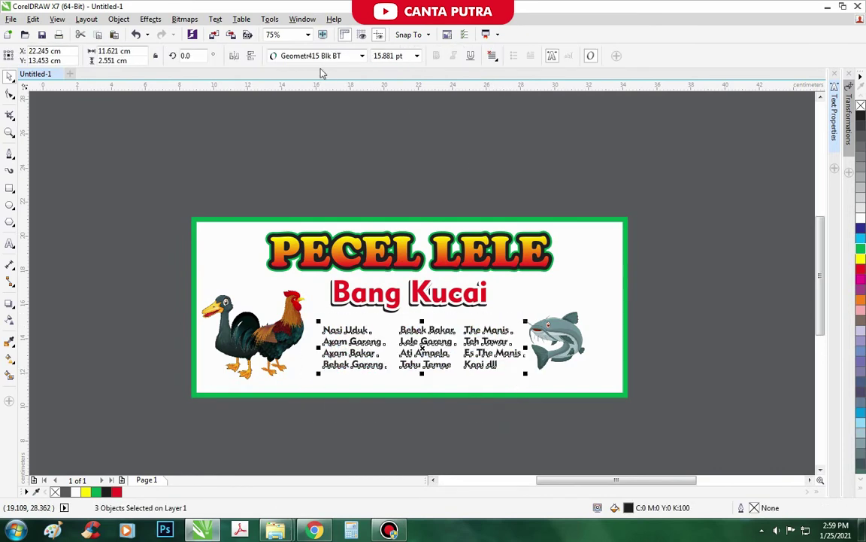
click(362, 55)
click(314, 101)
click(513, 427)
Step: Move the first menu column away from the second, then shrink the duck and rooster group and shift it toward the border
scroll(351, 343, up, 1)
drag(351, 343, 329, 344)
scroll(263, 314, down, 1)
click(257, 314)
drag(307, 258, 281, 277)
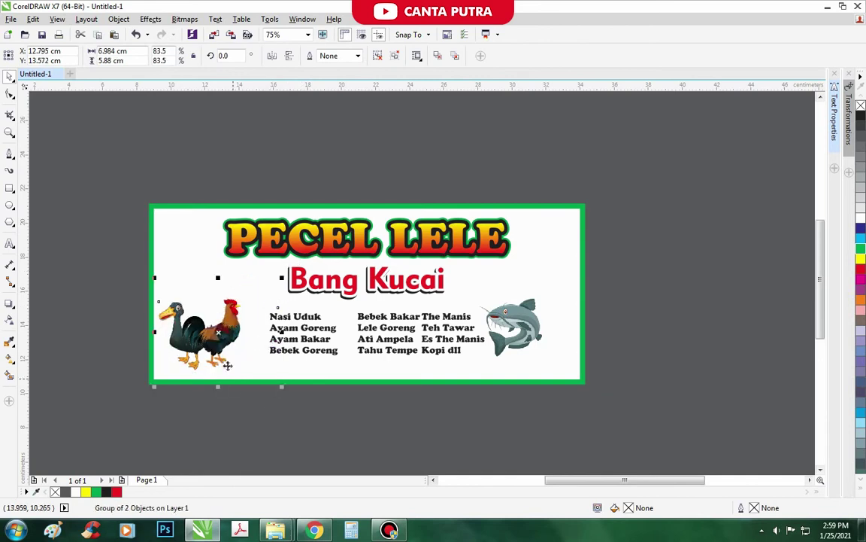
drag(218, 334, 186, 323)
click(298, 401)
Step: Space the three menu columns evenly and move the catfish outward to make room for them
scroll(432, 310, up, 1)
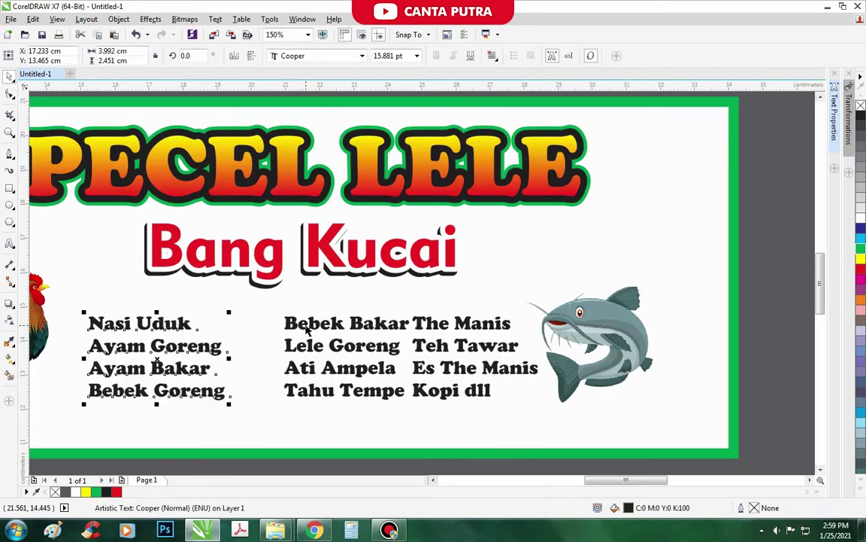
drag(310, 328, 281, 328)
drag(459, 328, 453, 328)
drag(604, 326, 652, 327)
scroll(603, 283, down, 1)
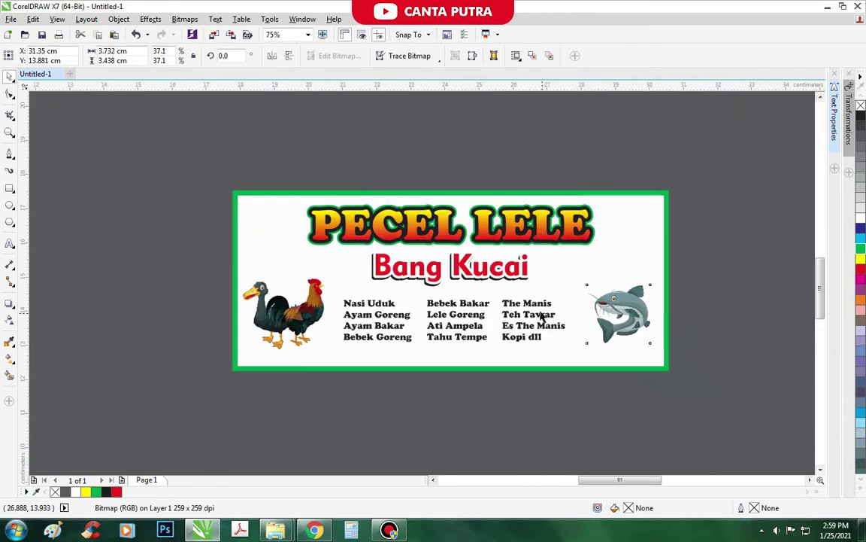
scroll(545, 315, up, 1)
drag(521, 293, 536, 292)
scroll(493, 307, down, 1)
click(444, 399)
scroll(389, 329, up, 1)
scroll(432, 347, down, 1)
Step: Fill the three menu columns with green and give them a white outline 1.0 cm wide behind the fill
drag(610, 408, 353, 293)
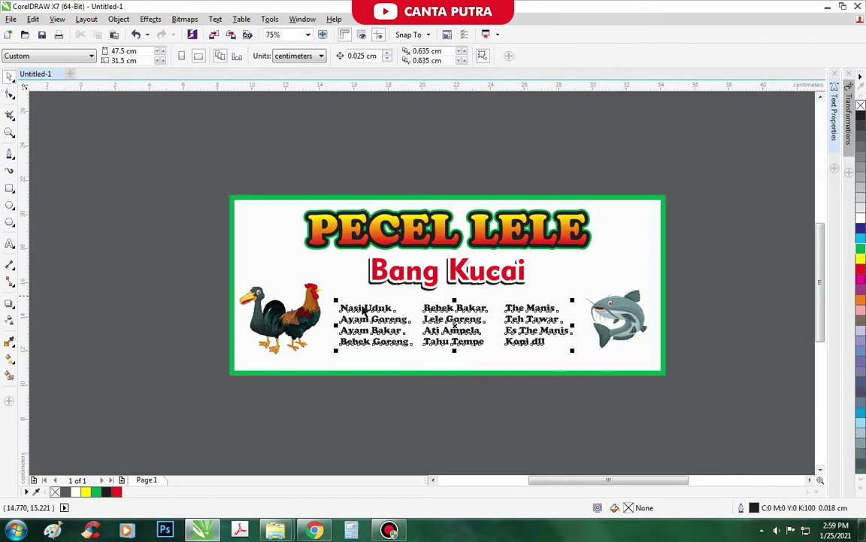
click(862, 250)
right_click(861, 218)
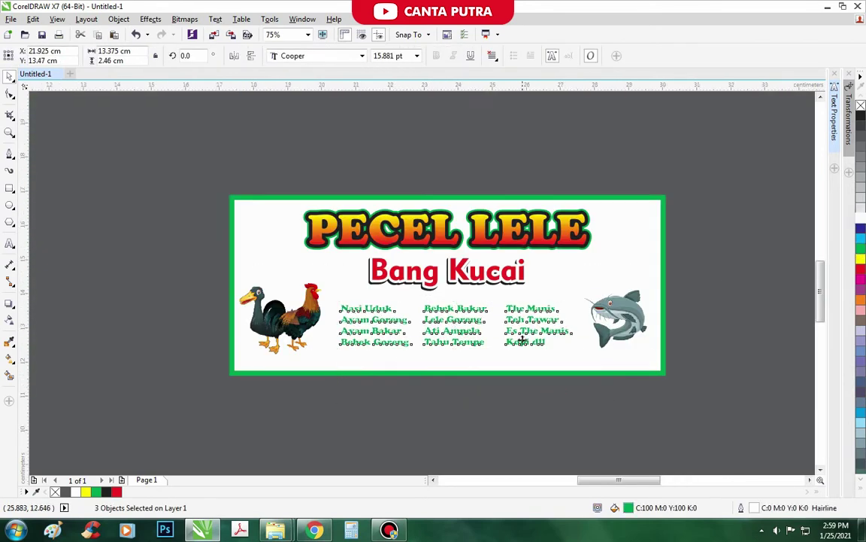
scroll(522, 339, up, 1)
key(F12)
double_click(320, 185)
key(Tab)
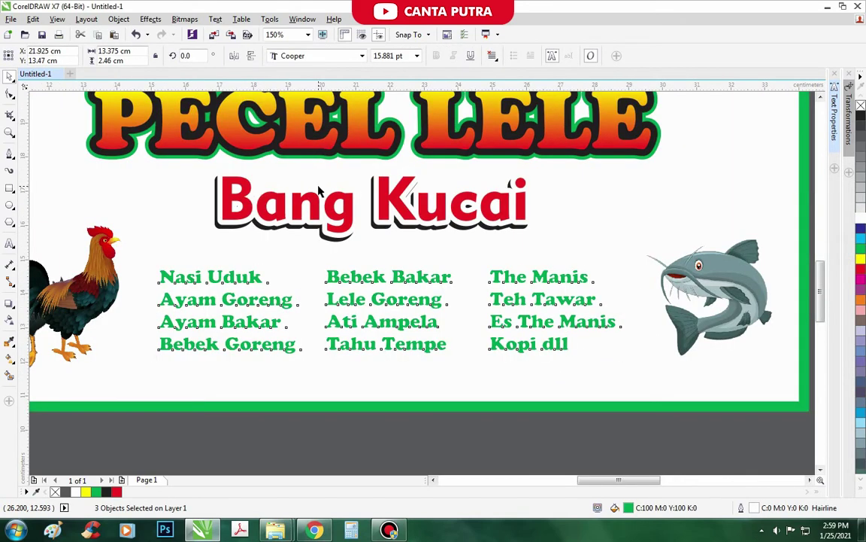
click(393, 269)
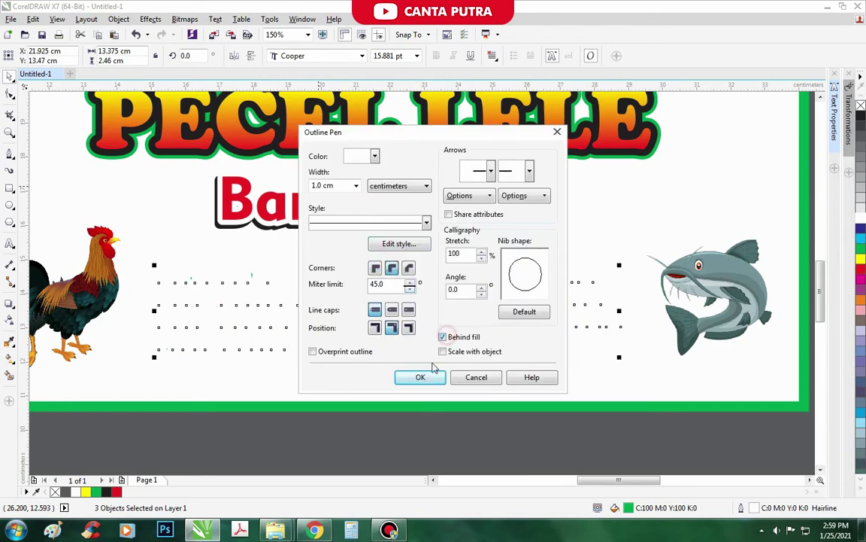
click(421, 376)
Step: Change the menu text outline to 80% black and reduce its width to 0.3 cm and finally 0.1 cm
key(F12)
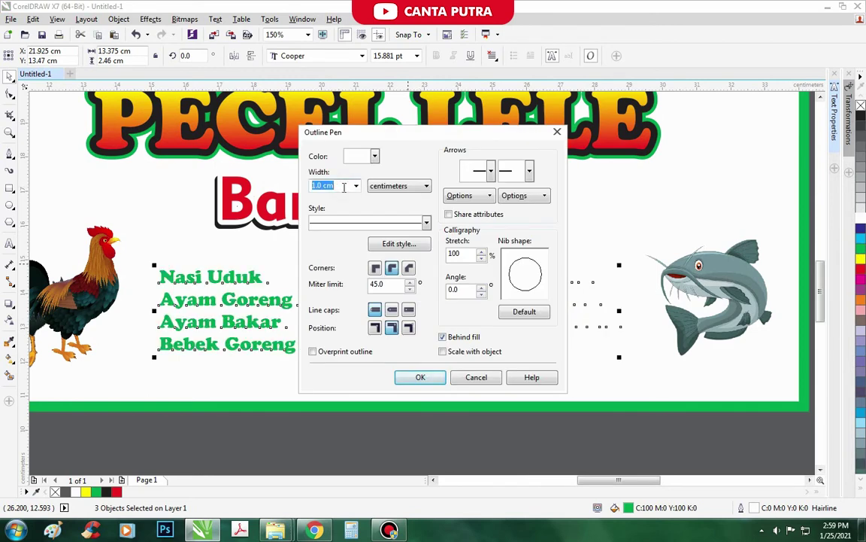
key(Return)
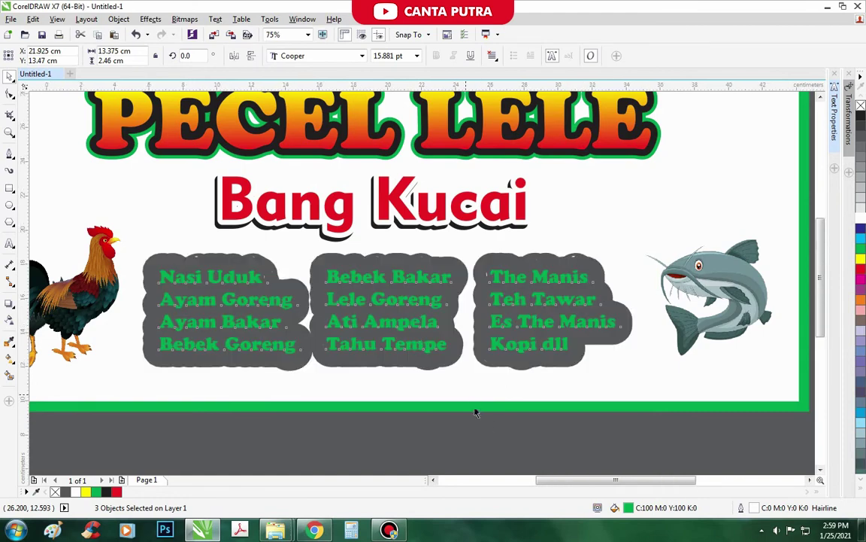
scroll(476, 410, down, 2)
key(F12)
key(Return)
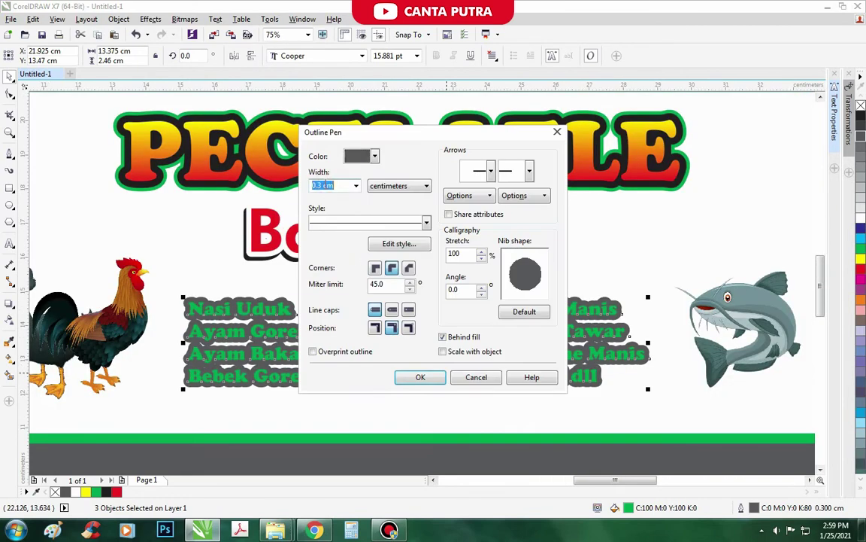
key(Return)
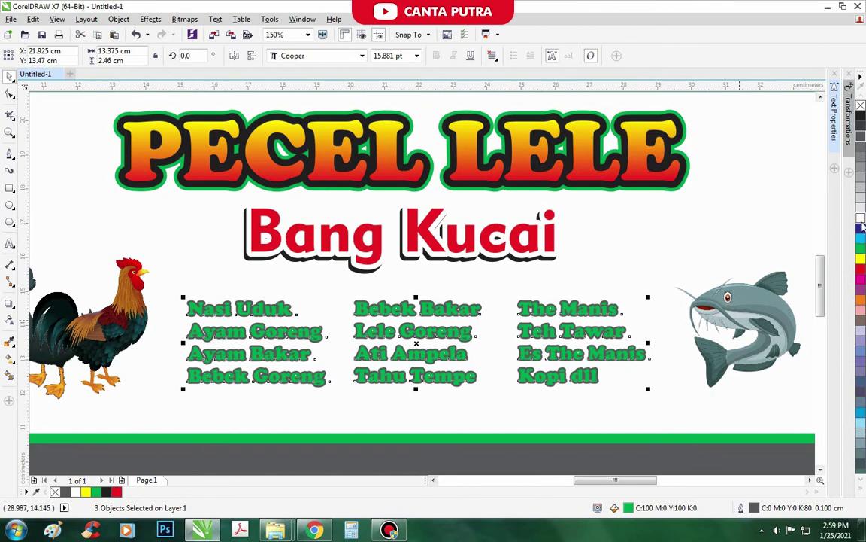
Step: Change the menu text fill to dark green C98 M35 Y100 K32 and its outline to white
double_click(629, 508)
drag(502, 239, 524, 284)
click(748, 353)
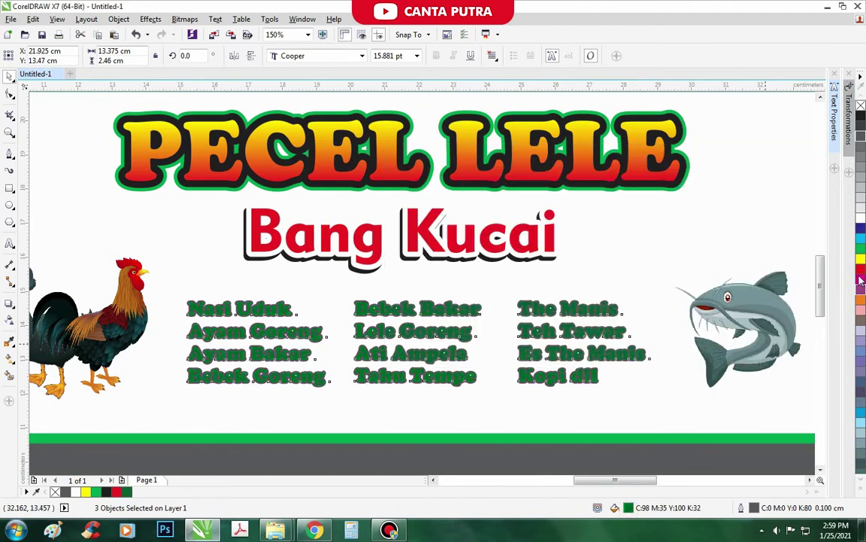
right_click(861, 218)
scroll(516, 316, down, 1)
click(574, 395)
Step: Increase the line spacing of all three menu columns
drag(600, 400, 331, 291)
scroll(458, 378, up, 2)
drag(469, 323, 470, 337)
click(397, 381)
scroll(397, 379, down, 1)
Step: Draw a circle about 0.26 cm across beside Nasi Uduk as a bullet, filled red without an outline
click(12, 203)
scroll(304, 316, up, 2)
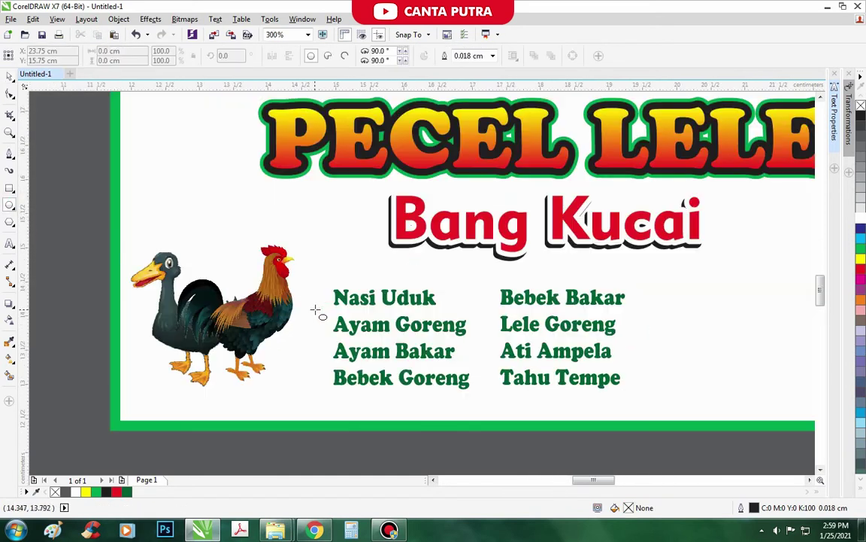
drag(318, 277, 334, 293)
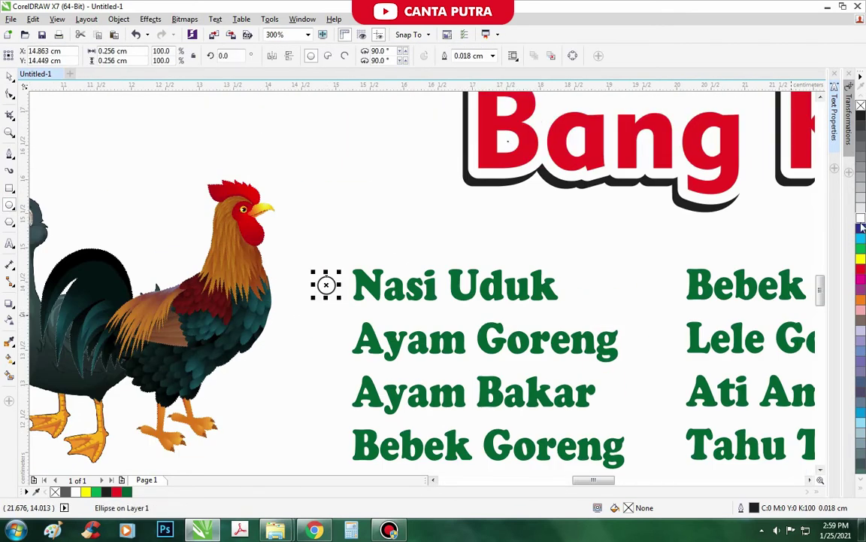
right_click(861, 105)
scroll(325, 265, down, 1)
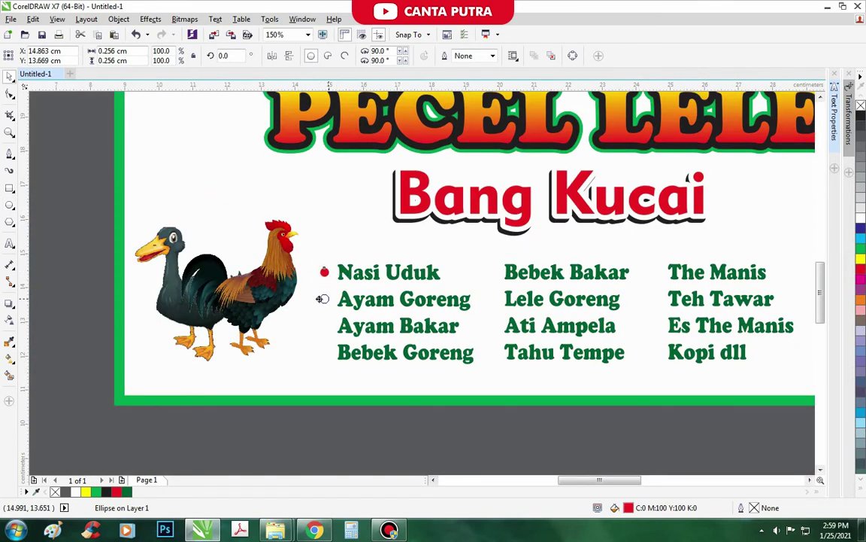
Step: Copy the red bullet down the first column and across to every line of the other two menu columns
shift+click(324, 272)
drag(324, 272, 324, 324)
drag(356, 420, 655, 293)
scroll(478, 406, down, 1)
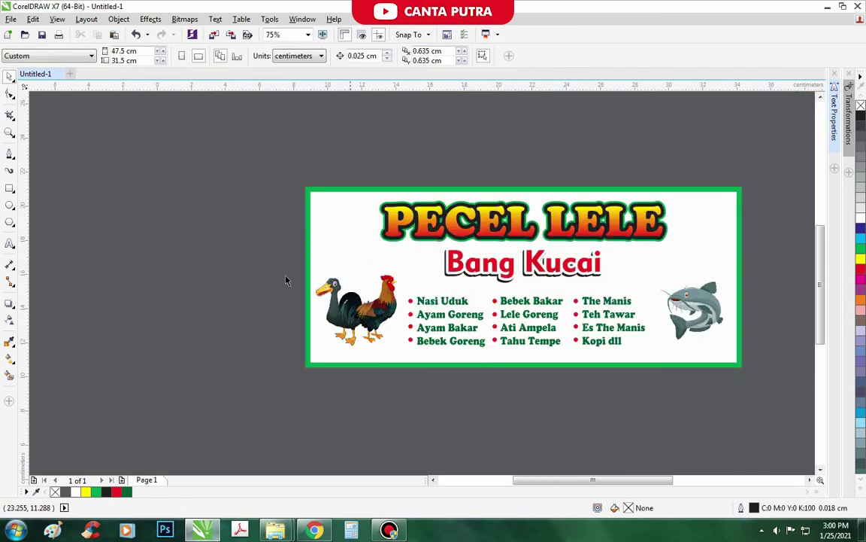
Step: Group the menu columns with their bullets and centre the group horizontally on the banner
drag(457, 318, 401, 289)
key(ctrl+g)
shift+click(633, 279)
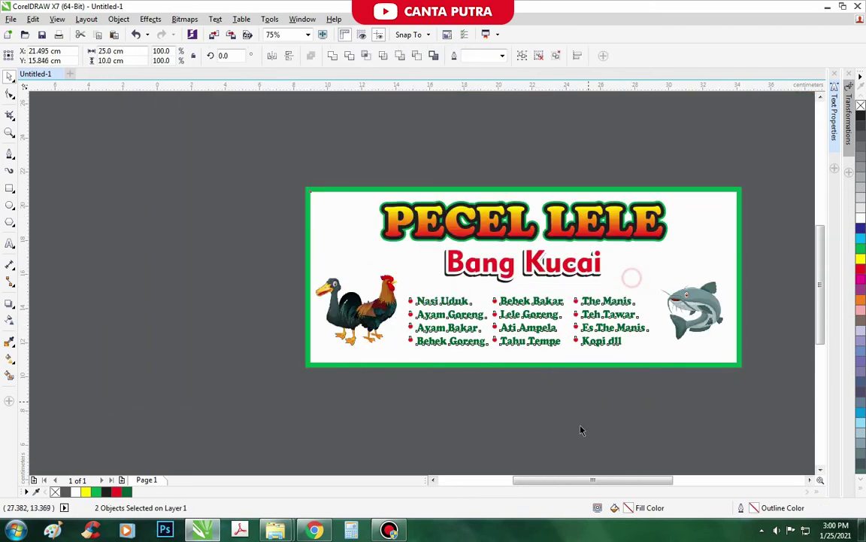
key(c)
click(579, 429)
Step: Draw a rectangle about 0.63 cm high above the first menu column, fully round its corners and fit it to the column's width
click(10, 188)
scroll(406, 298, up, 1)
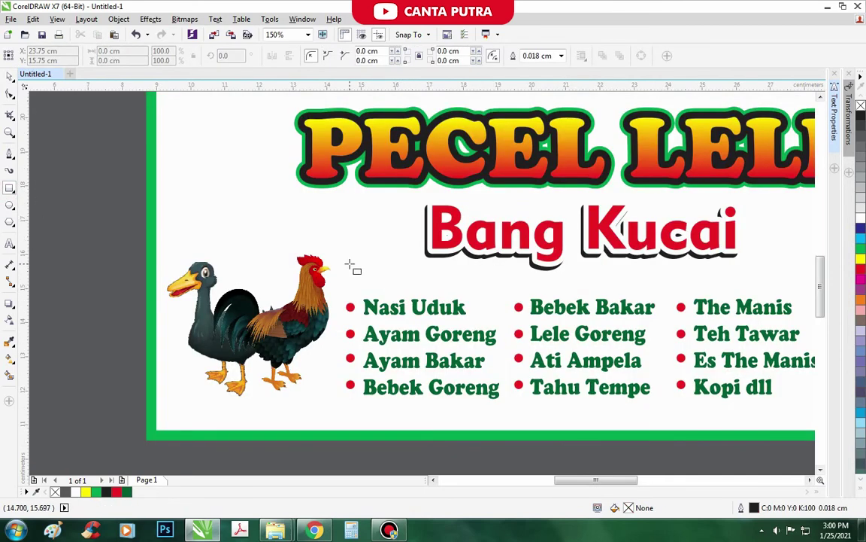
drag(351, 265, 402, 283)
click(10, 94)
key(space)
scroll(407, 278, up, 1)
drag(418, 252, 418, 271)
drag(592, 293, 552, 293)
scroll(361, 294, down, 1)
Step: Place a copy of the rounded bar above the third menu column and fill both bars with red
drag(358, 290, 678, 287)
right_click(677, 287)
shift+click(432, 290)
click(861, 269)
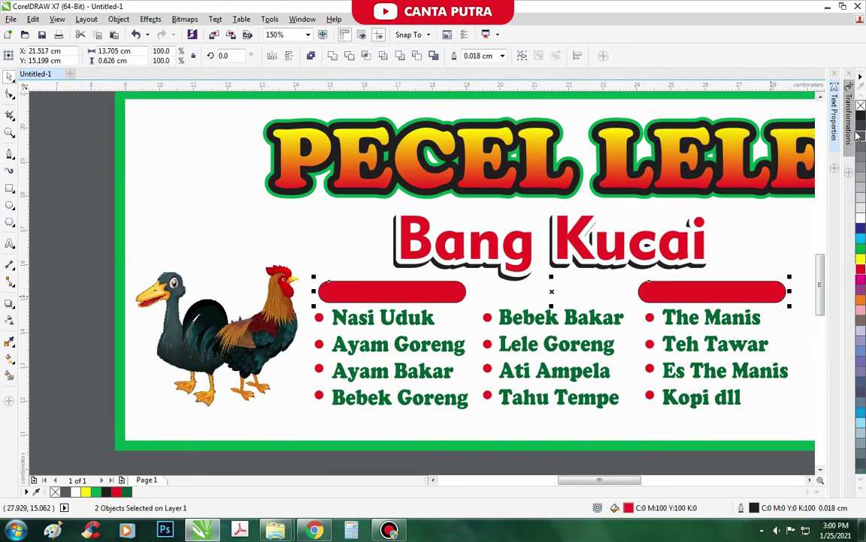
Step: Remove the outline from both red heading bars and deselect them
right_click(862, 106)
scroll(459, 300, down, 1)
click(430, 429)
Step: Add artistic text near the first red bar reading "kananan" and "minuman" on two lines
click(10, 242)
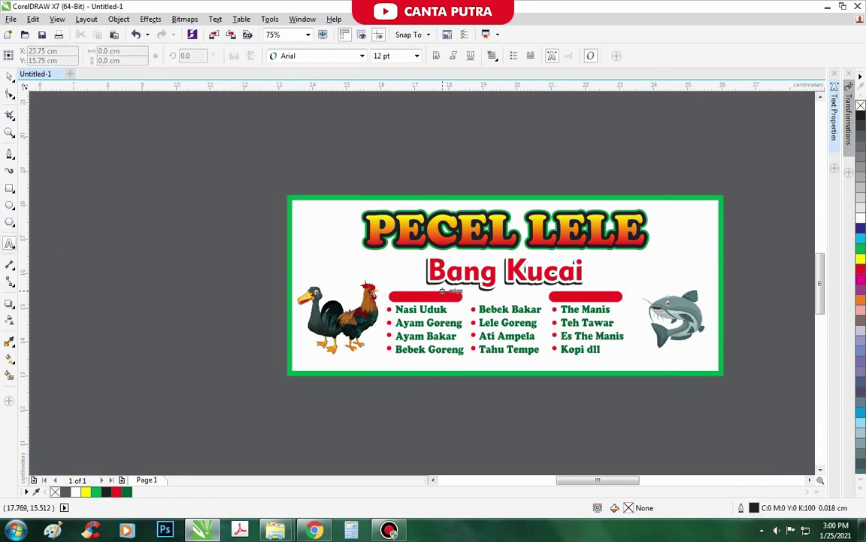
scroll(442, 293, up, 1)
click(355, 267)
text(sc)
double_click(372, 258)
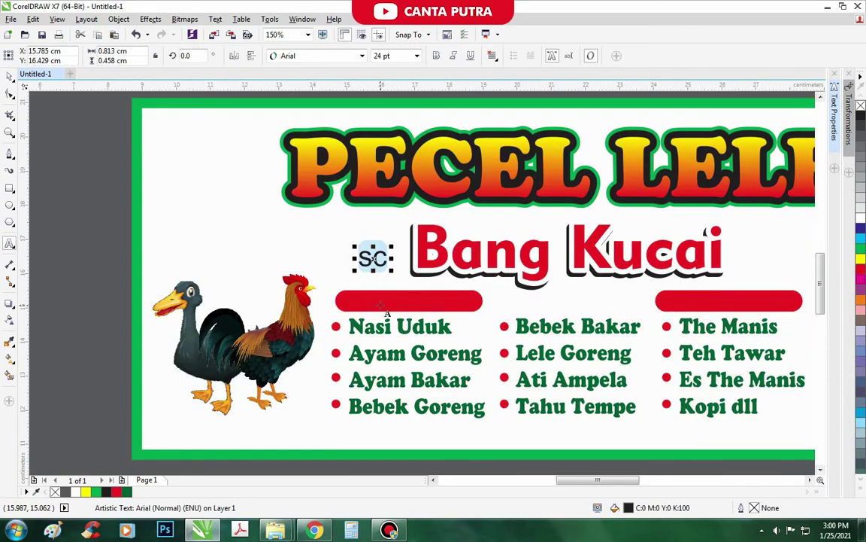
text(kananan)
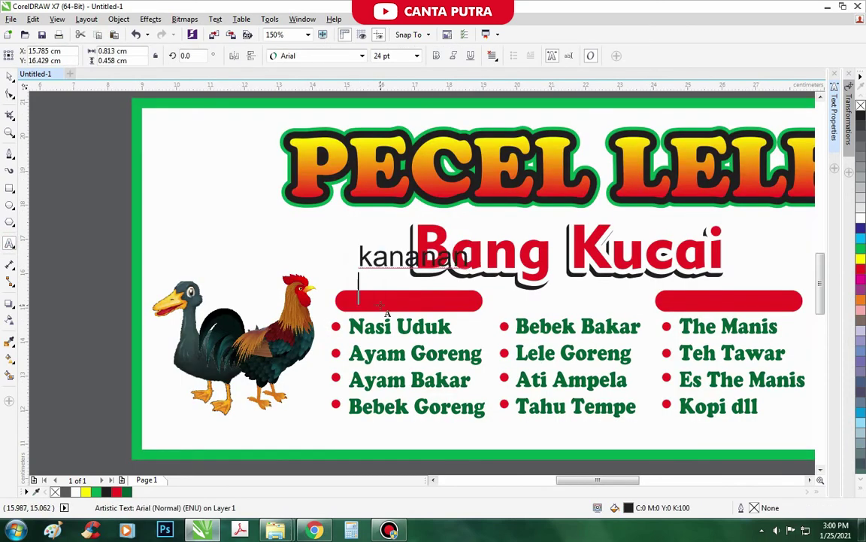
text( minuman)
Step: Convert both heading lines to uppercase and make them bold
key(ctrl+a)
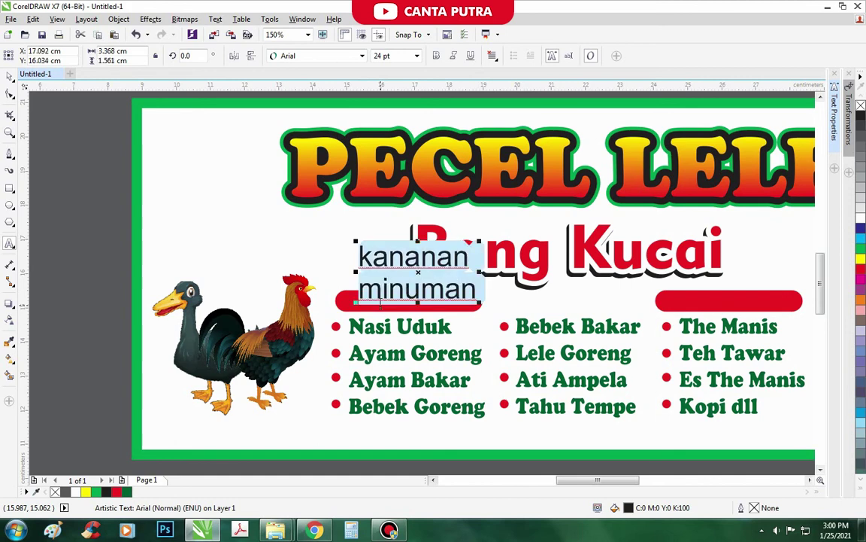
key(shift+F3)
key(u)
key(Return)
key(ctrl+b)
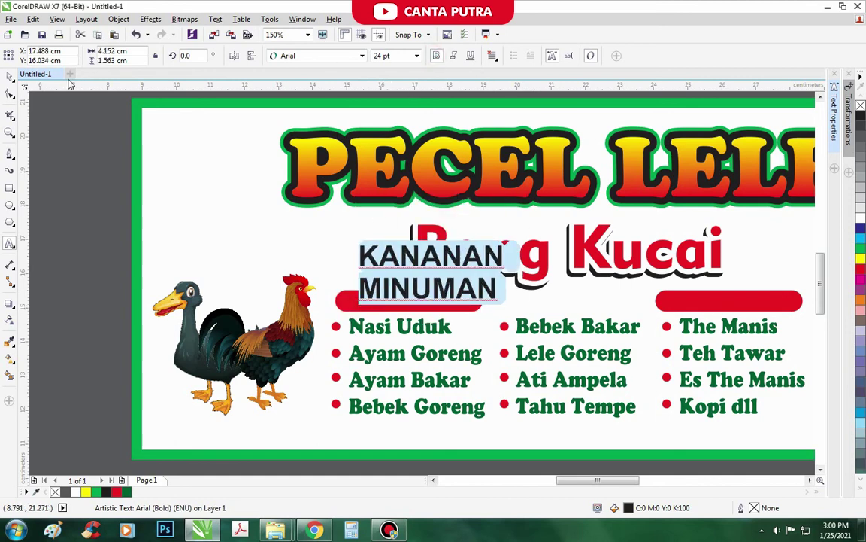
Step: Scale the heading text down to about 14 pt, fill it with white and move it onto the first red bar
key(ctrl+space)
drag(507, 240, 448, 261)
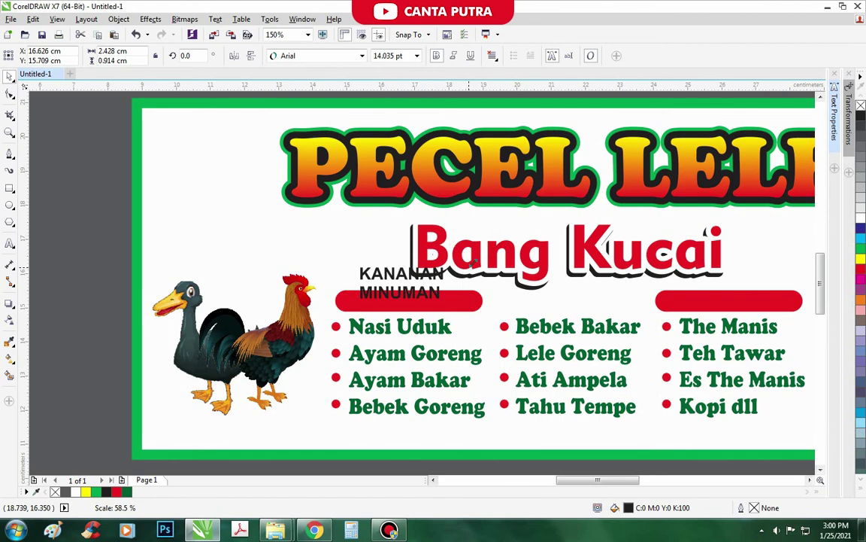
click(862, 217)
scroll(446, 304, up, 1)
drag(422, 295, 420, 331)
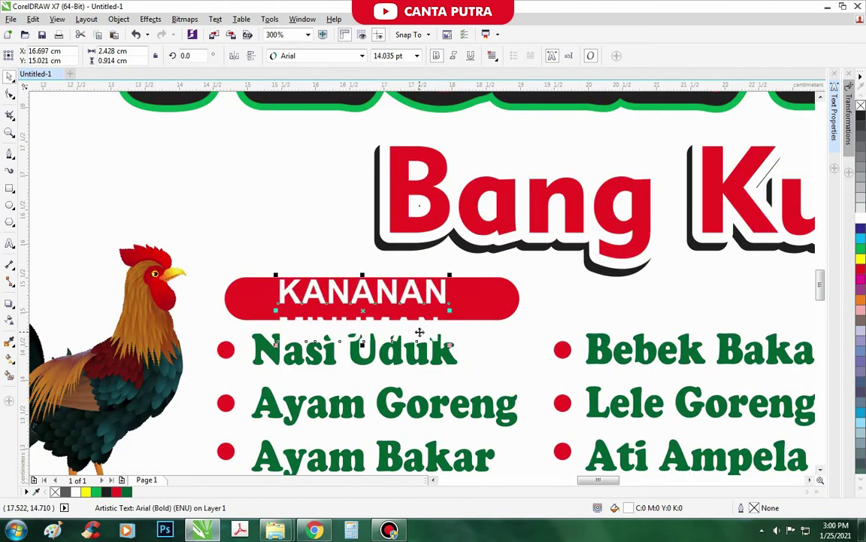
Step: Split the two heading lines into separate objects and centre KANANAN horizontally and vertically on the first red bar
shift+click(475, 309)
key(c)
key(e)
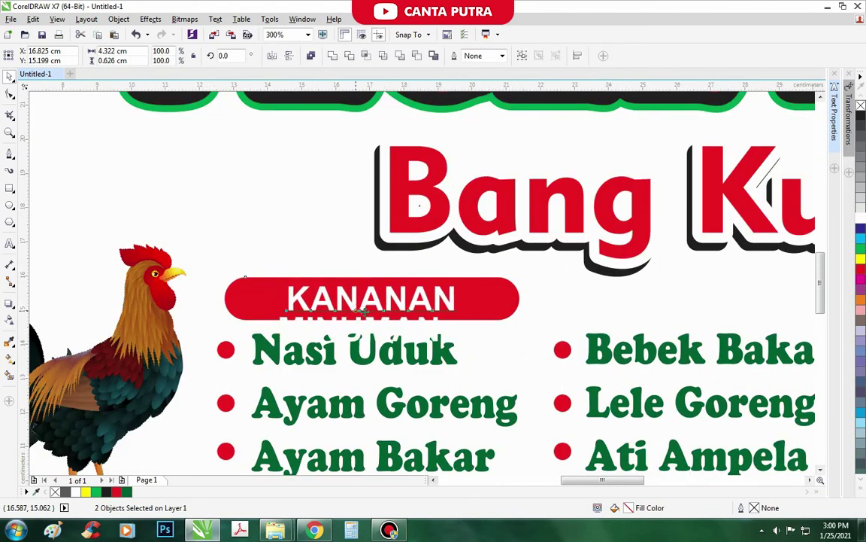
Step: Centre the MINUMAN heading horizontally and vertically on the red bar above the third menu column
scroll(355, 308, down, 1)
click(376, 320)
shift+click(652, 297)
key(c)
key(e)
Step: Unlock the dark grey background rectangle behind the banner and delete it
scroll(443, 274, down, 1)
right_click(446, 135)
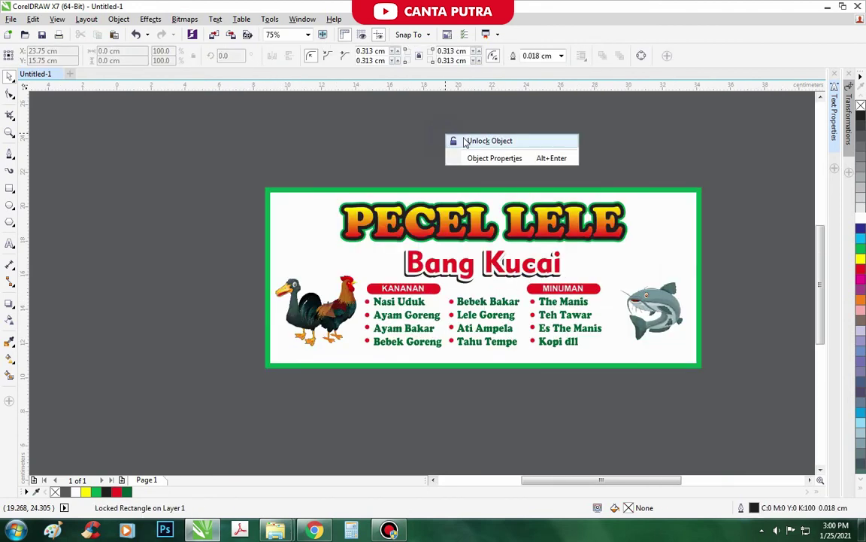
click(466, 141)
key(Delete)
Step: Deselect everything and view the whole finished banner in full-screen preview
drag(330, 257, 652, 220)
click(581, 157)
key(F4)
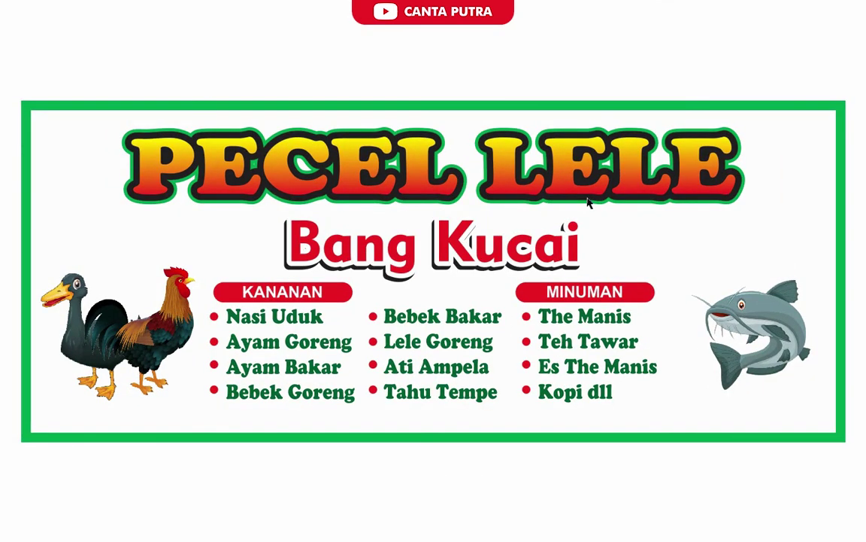